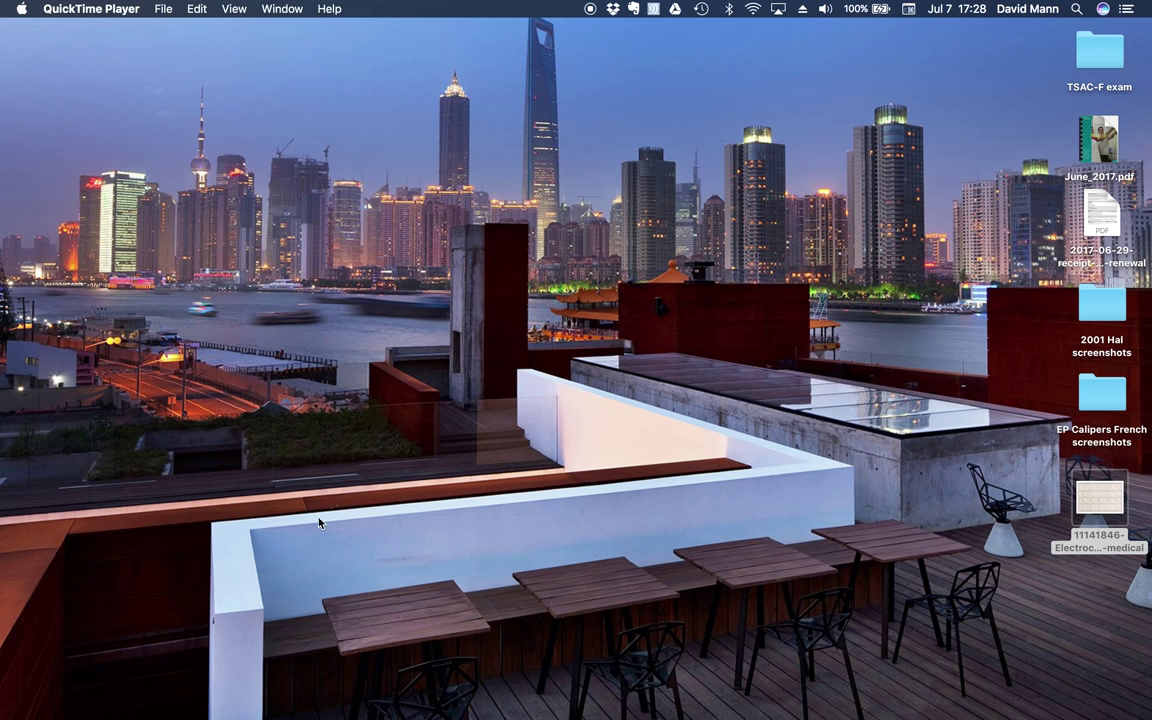
Step: Launch EP Calipers from Launchpad, opening the Normal 12_Lead ECG sample image
{"action": "mouse_move", "coordinate": [186, 702]}
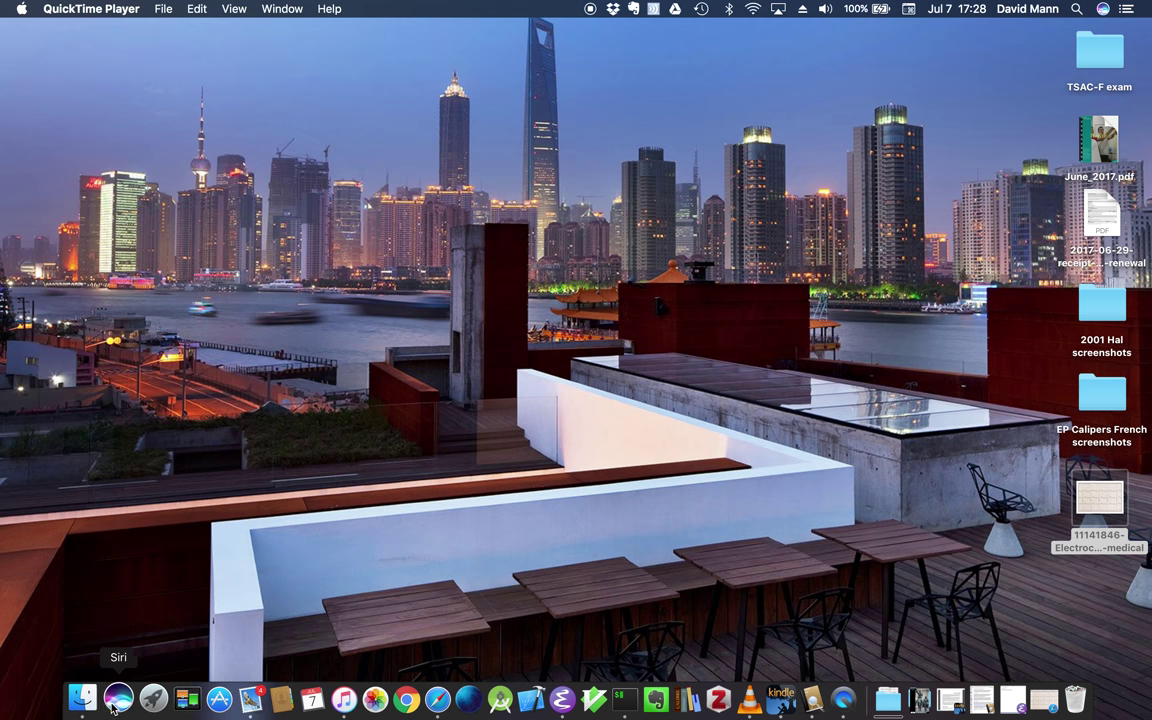
{"action": "left_click", "coordinate": [149, 700]}
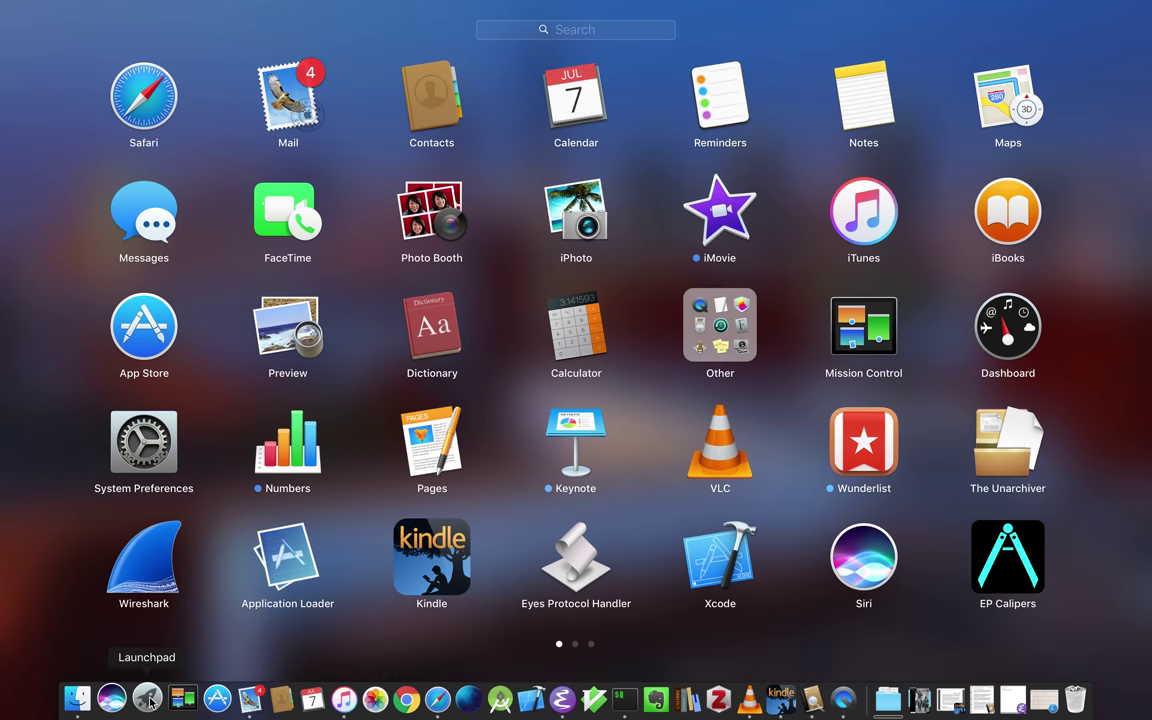
{"action": "left_click", "coordinate": [1006, 560]}
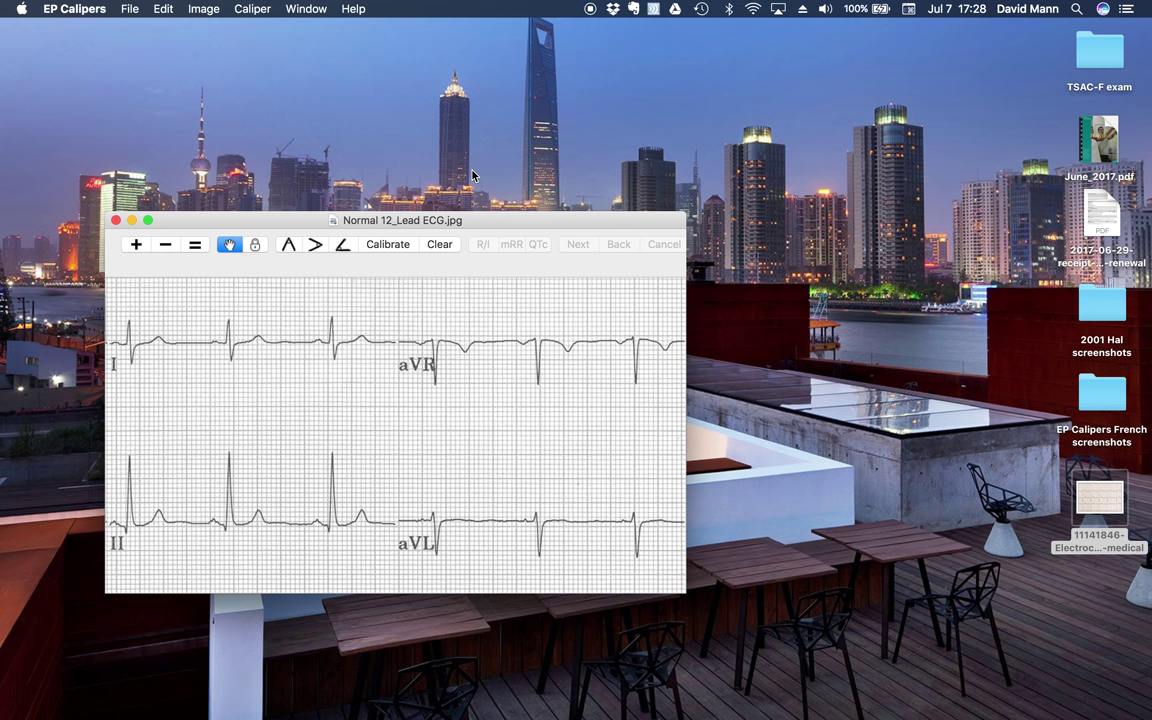
Step: Move up and enlarge the ECG window to reveal more leads, then drop in the stock paper ECG image
{"action": "key", "text": "super+Tab"}
{"action": "left_click", "coordinate": [444, 222]}
{"action": "left_click_drag", "start_coordinate": [442, 224], "coordinate": [442, 129]}
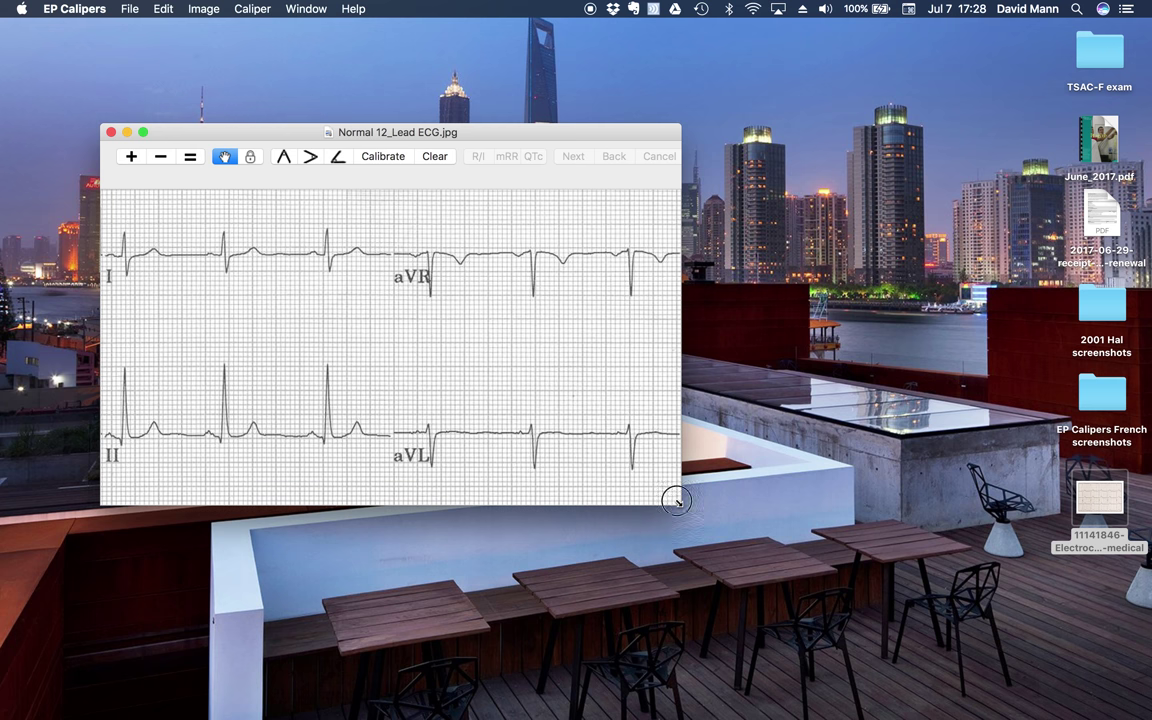
{"action": "left_click_drag", "start_coordinate": [676, 502], "coordinate": [839, 641]}
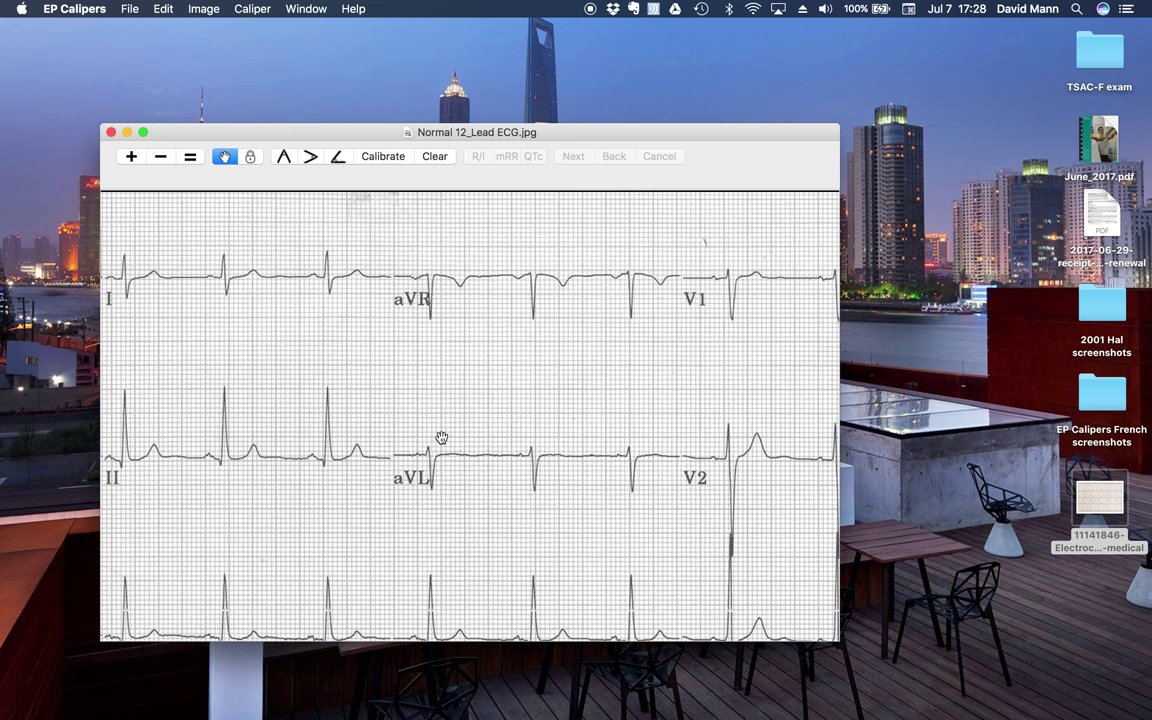
{"action": "scroll", "coordinate": [441, 438], "scroll_direction": "right", "scroll_amount": 4}
{"action": "scroll", "coordinate": [441, 438], "scroll_direction": "down", "scroll_amount": 1}
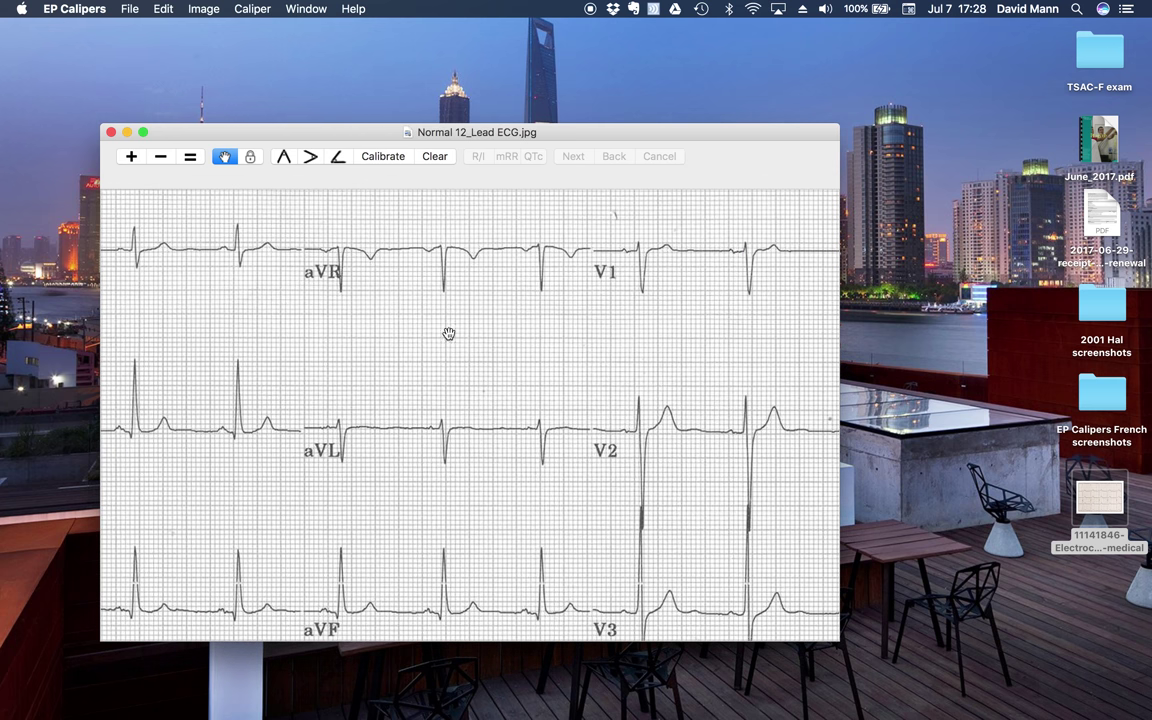
{"action": "left_click_drag", "start_coordinate": [1101, 507], "coordinate": [611, 458]}
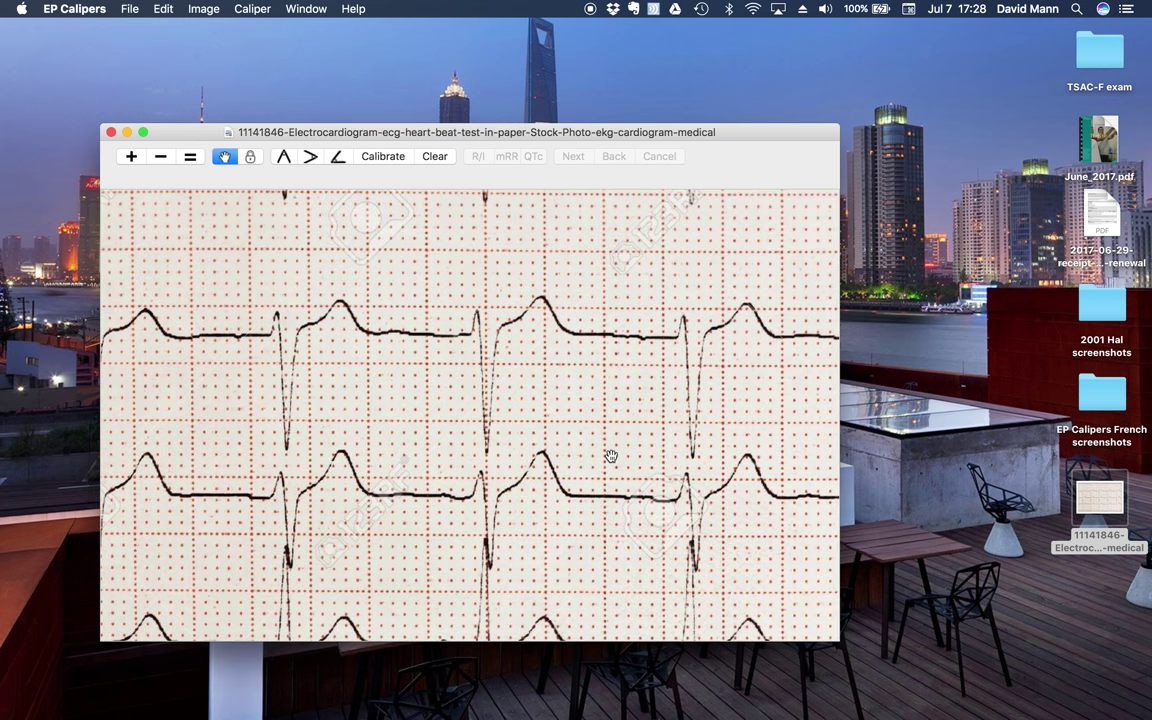
Step: Fit the stock paper ECG to the window with zoom out and in, and add a time caliper
{"action": "scroll", "coordinate": [611, 457], "scroll_direction": "down", "scroll_amount": 5}
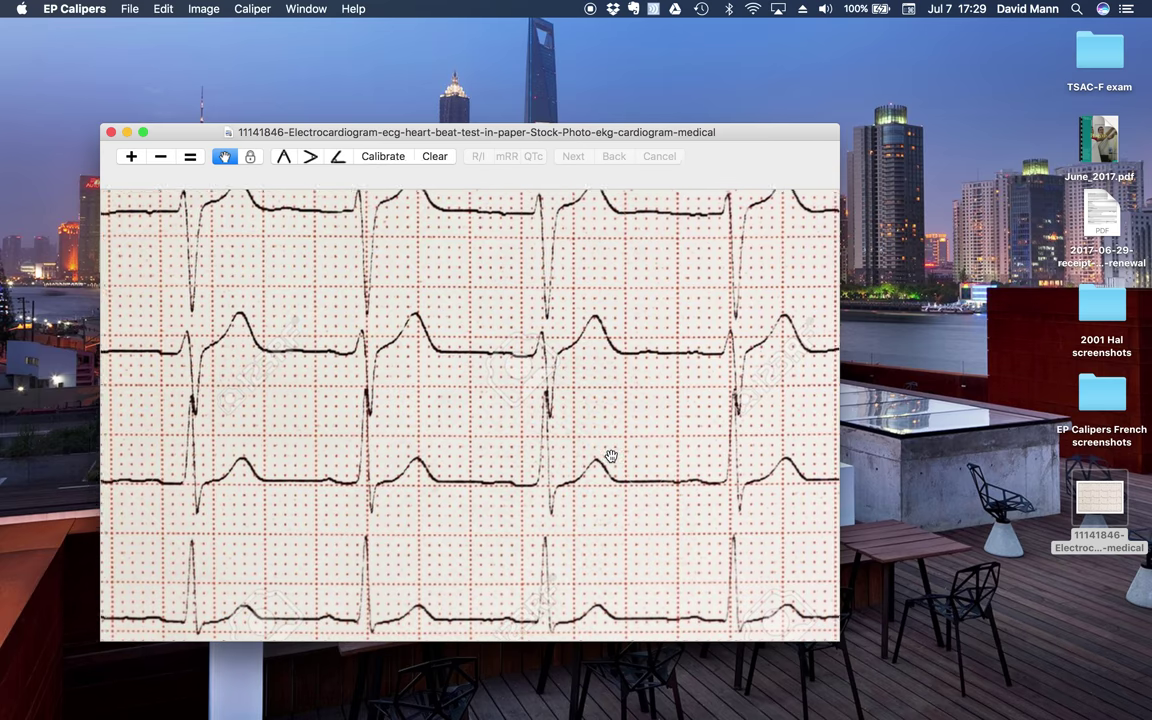
{"action": "left_click", "coordinate": [160, 157]}
{"action": "left_click", "coordinate": [131, 157]}
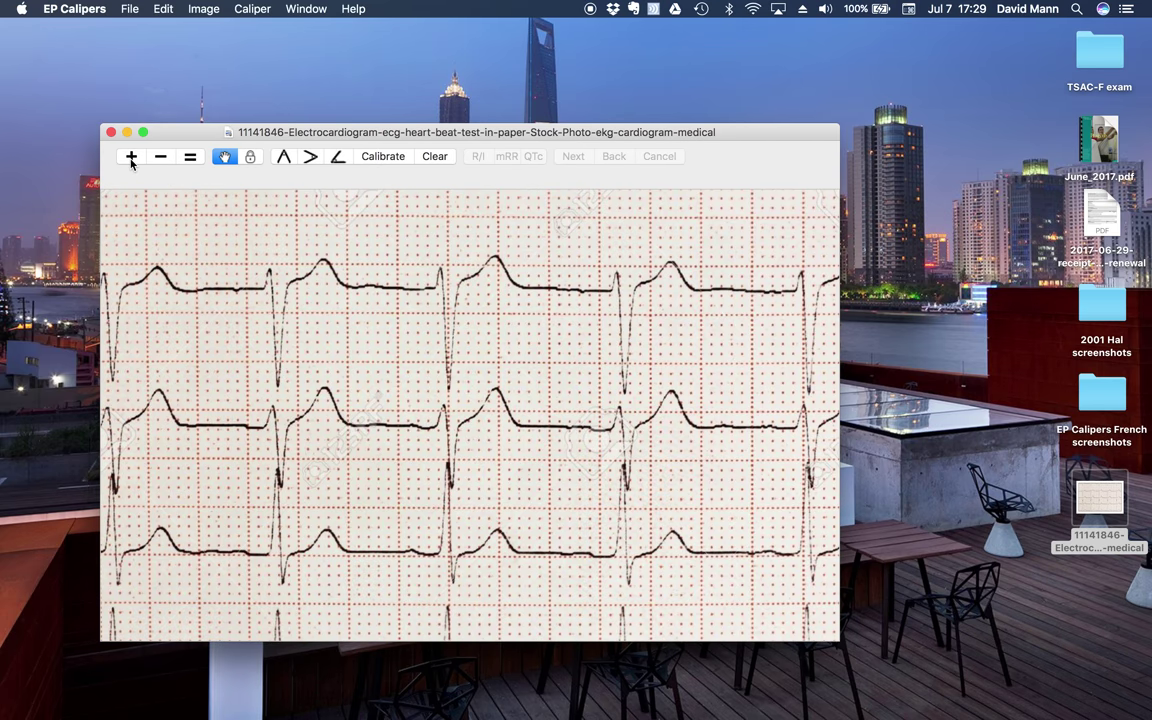
{"action": "left_click", "coordinate": [284, 158]}
Step: Add amplitude and angle calipers; set angle to 45.2°, amplitude to 306.7 points, time to 219.3 points
{"action": "left_click", "coordinate": [311, 160]}
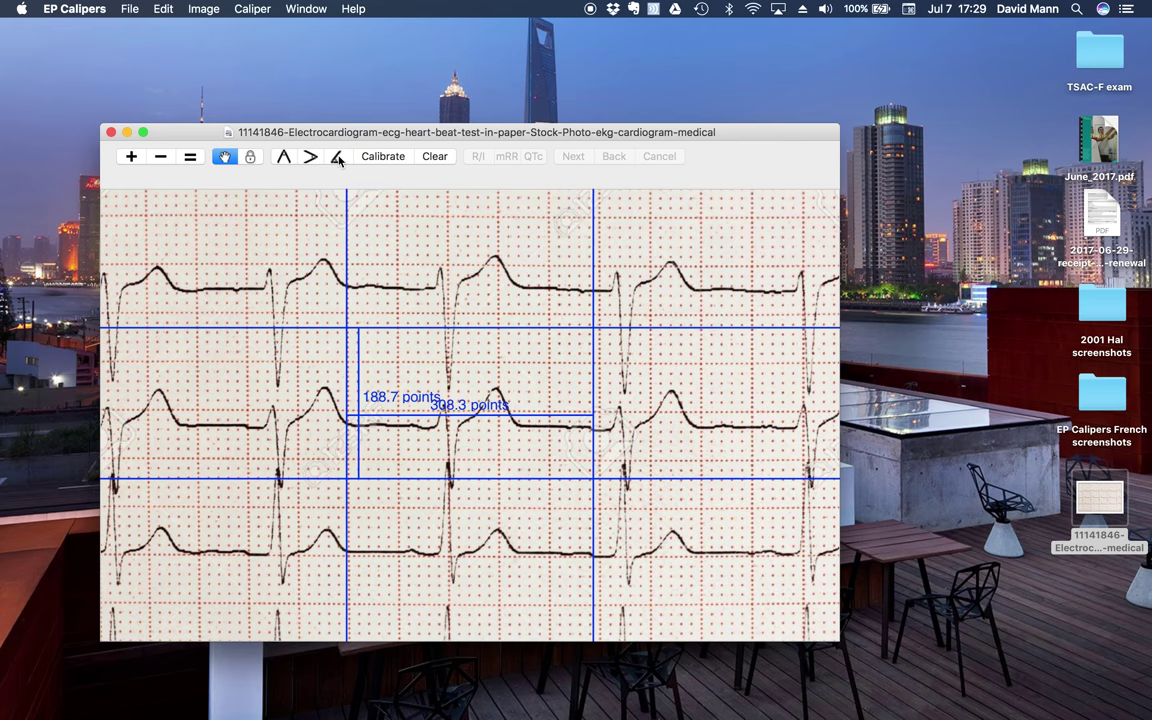
{"action": "left_click", "coordinate": [338, 158]}
{"action": "left_click_drag", "start_coordinate": [568, 441], "coordinate": [571, 437]}
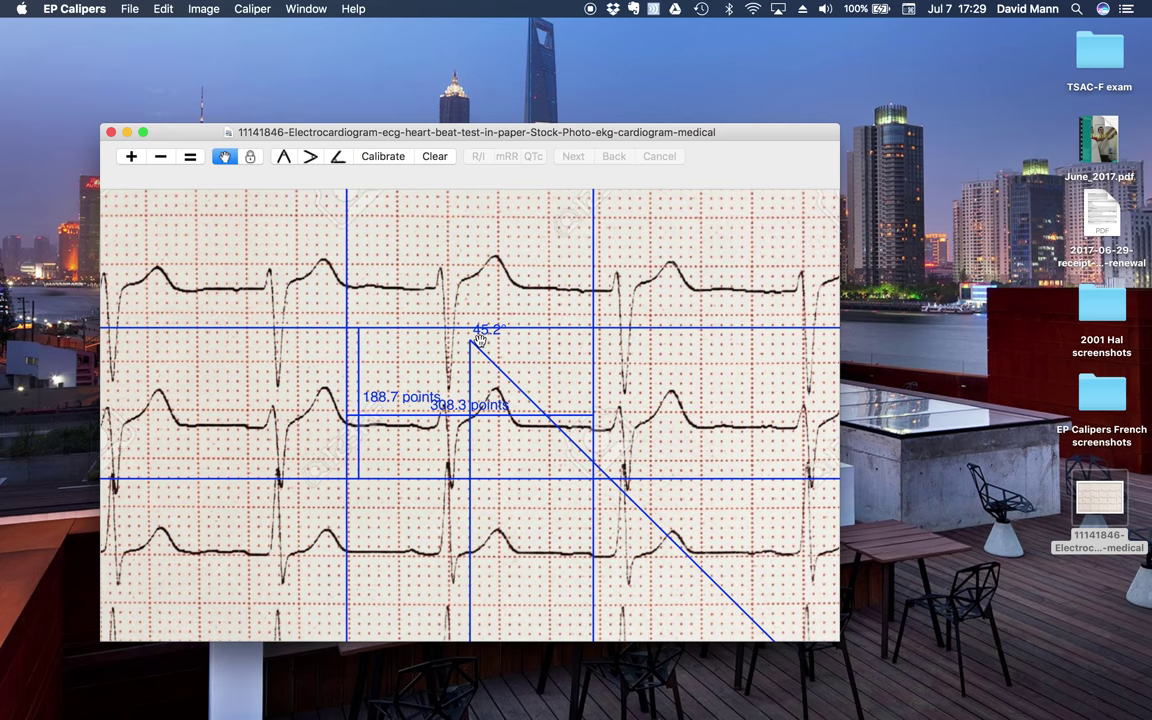
{"action": "left_click_drag", "start_coordinate": [445, 327], "coordinate": [684, 242]}
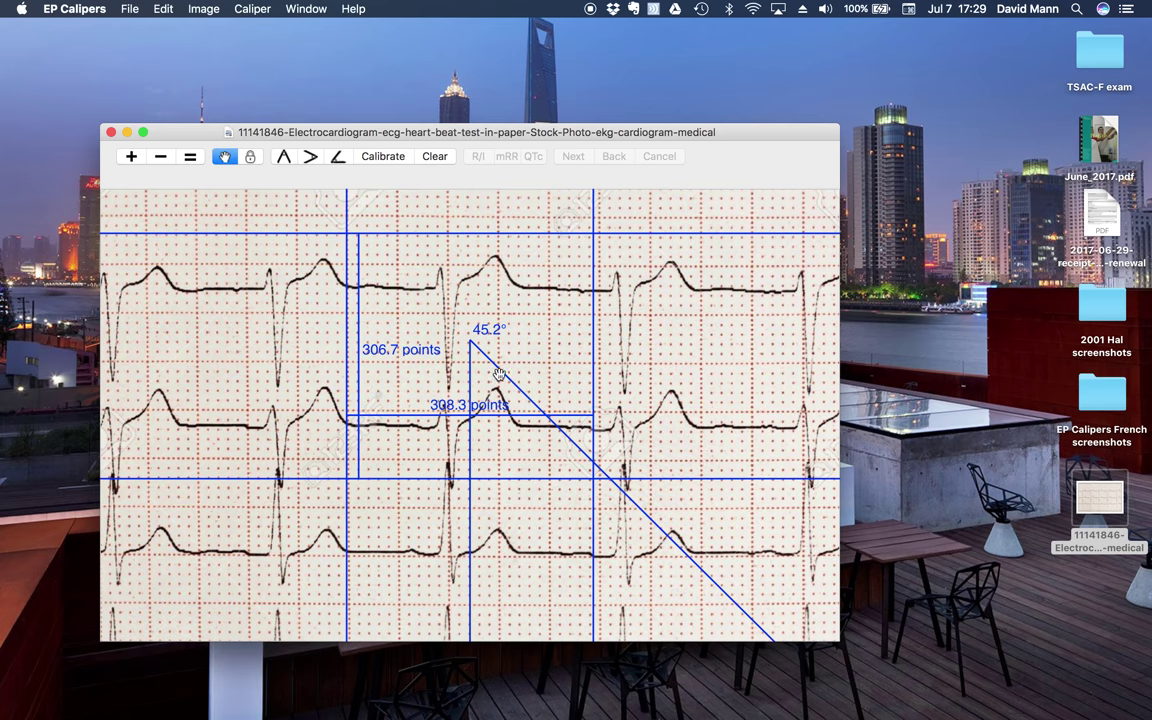
{"action": "left_click_drag", "start_coordinate": [432, 411], "coordinate": [627, 350]}
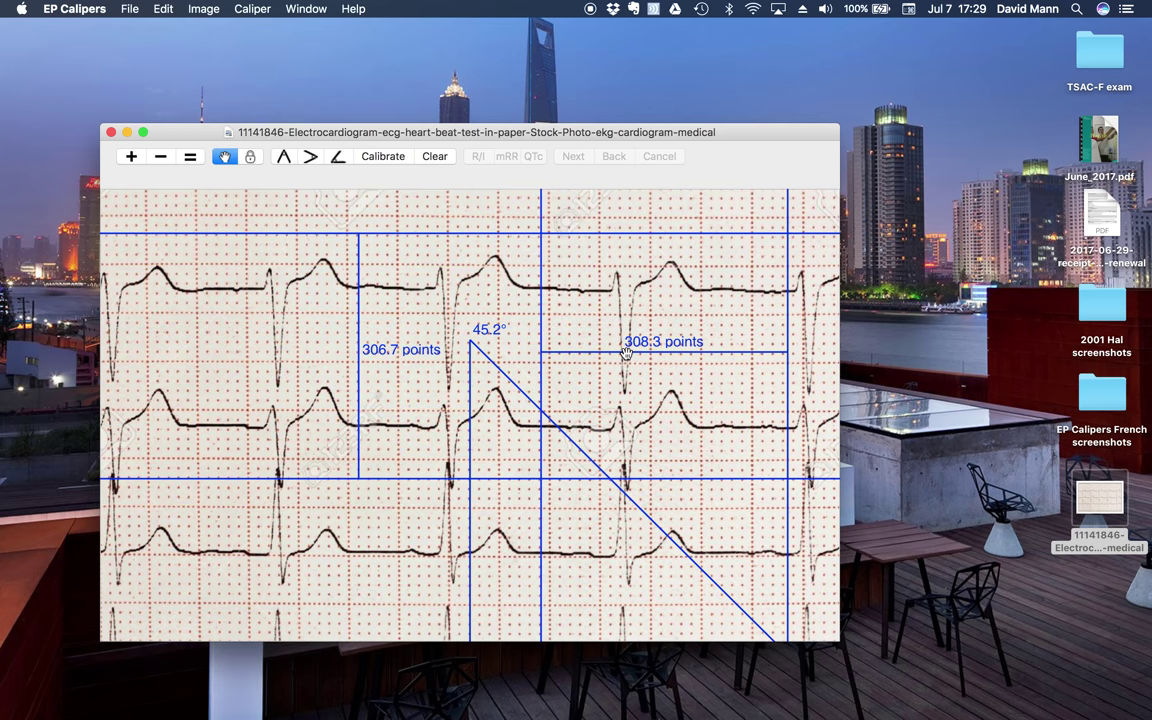
{"action": "left_click_drag", "start_coordinate": [712, 295], "coordinate": [720, 317]}
Step: Delete the time, amplitude and angle calipers, then add a fresh time caliper
{"action": "double_click", "coordinate": [720, 317]}
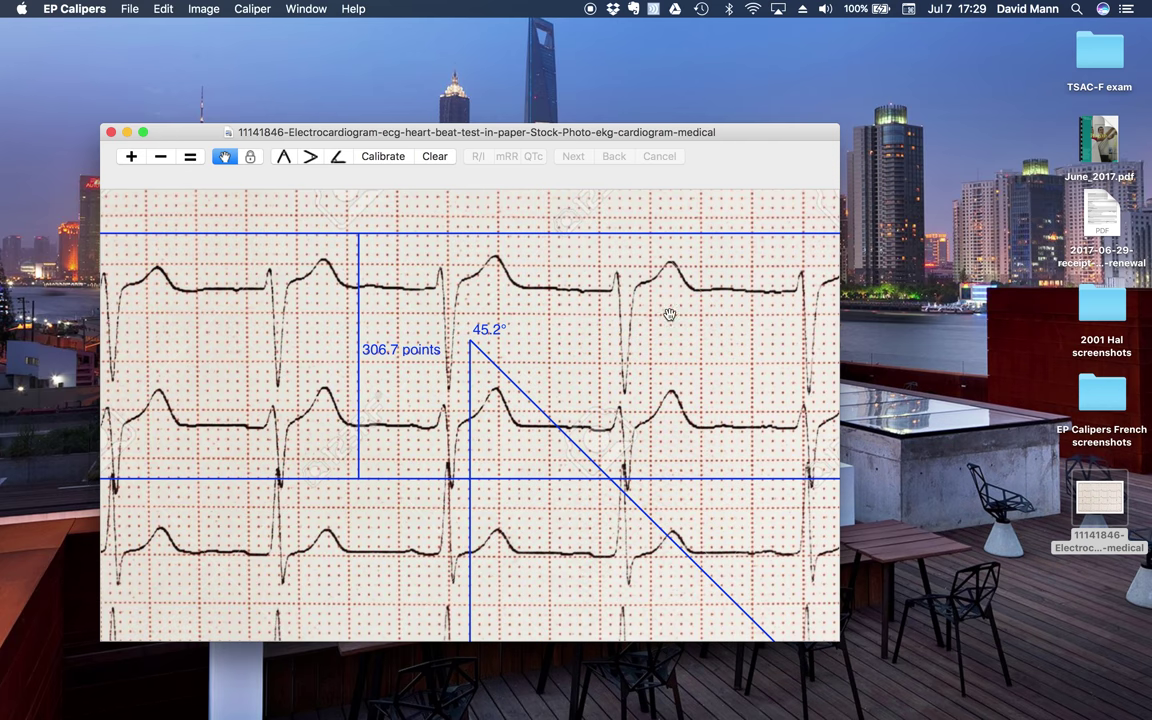
{"action": "double_click", "coordinate": [358, 306]}
{"action": "double_click", "coordinate": [470, 345]}
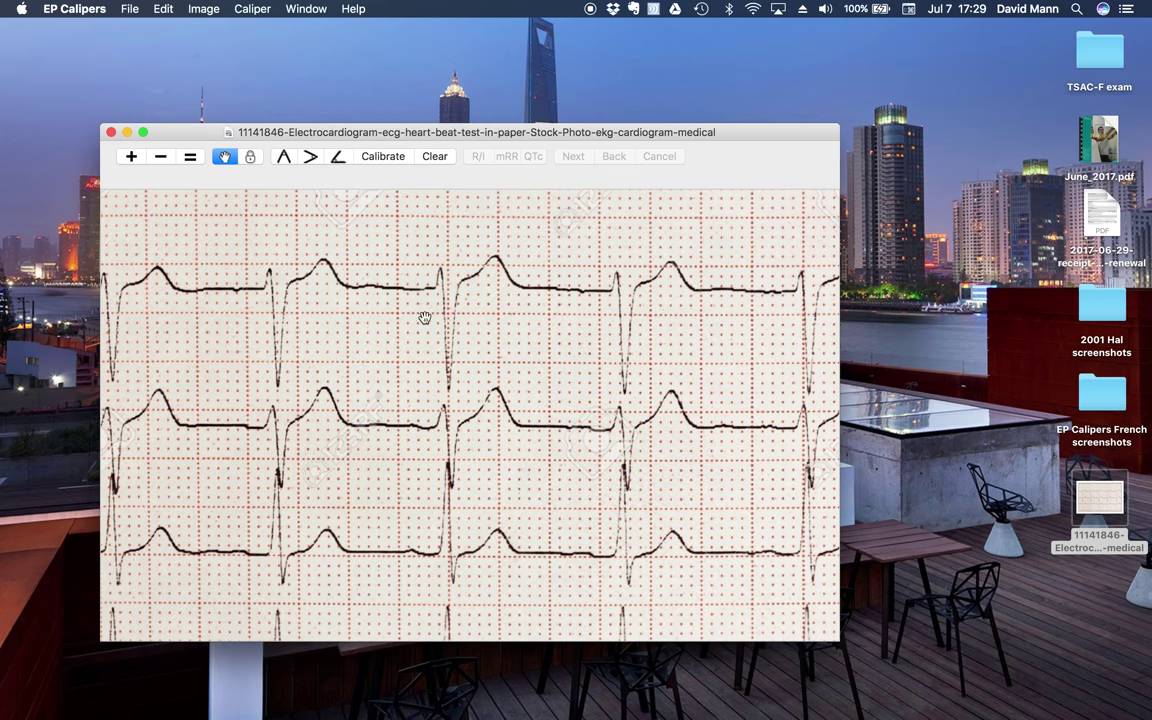
{"action": "left_click", "coordinate": [285, 158]}
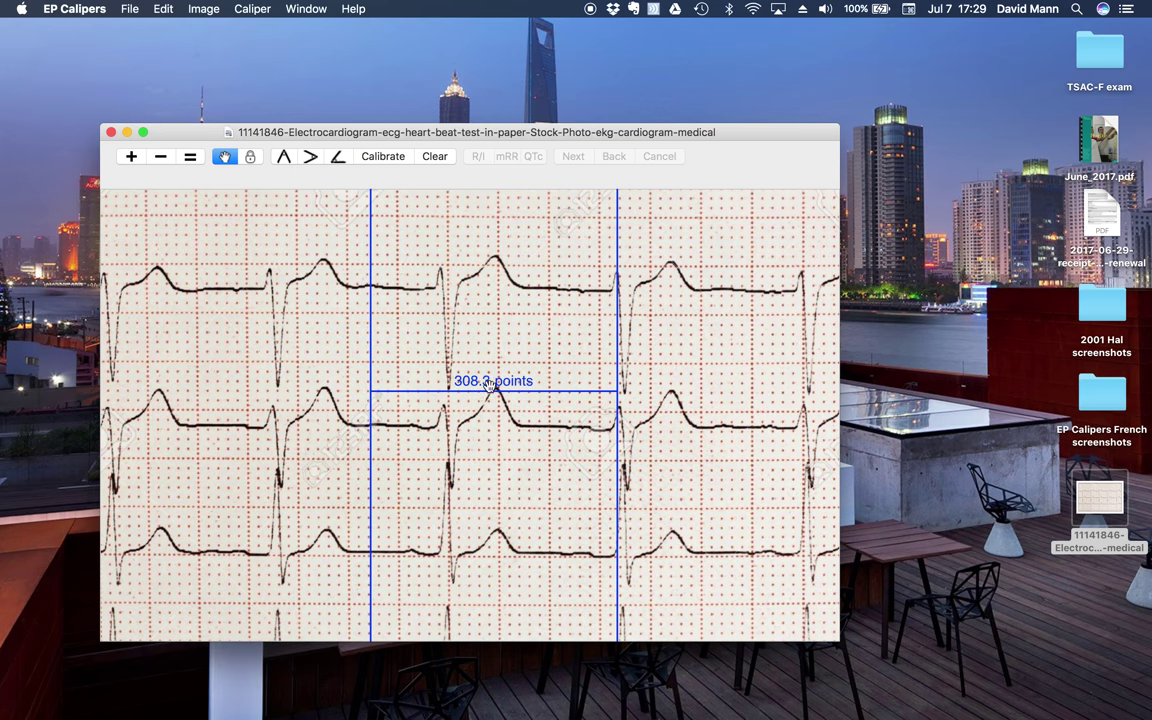
Step: Span one beat interval with the time caliper and calibrate it as 1000 msec
{"action": "left_click_drag", "start_coordinate": [487, 390], "coordinate": [464, 390]}
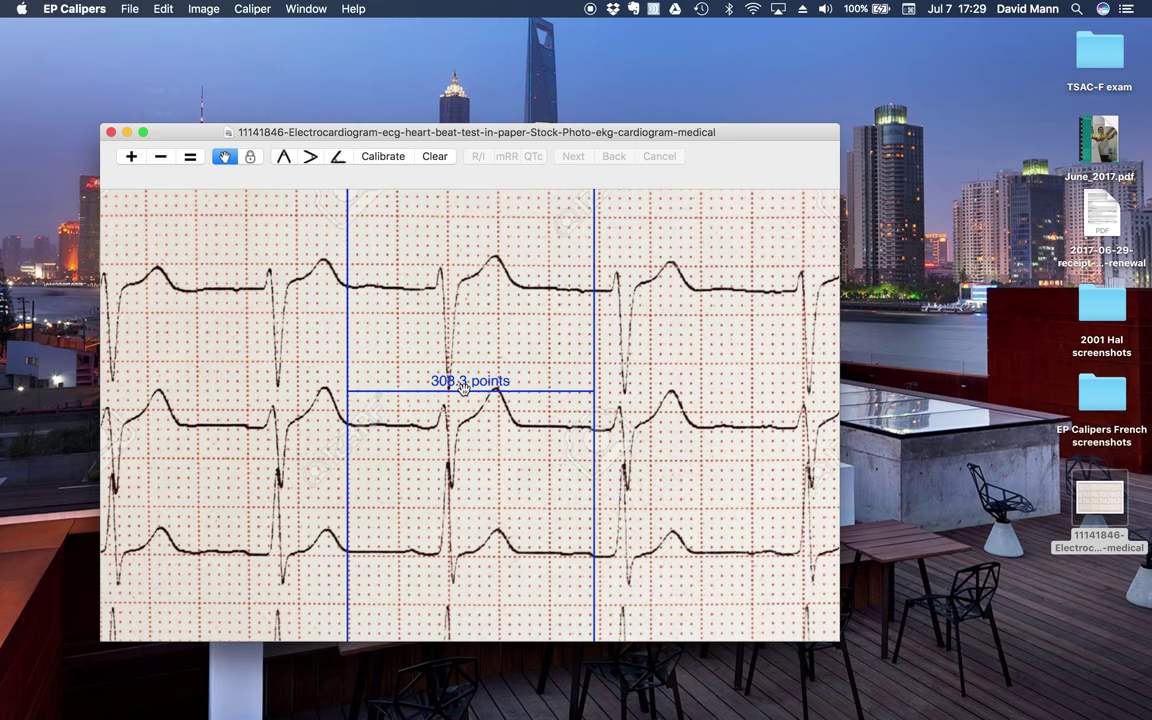
{"action": "mouse_move", "coordinate": [596, 430]}
{"action": "left_mouse_down"}
{"action": "mouse_move", "coordinate": [442, 430]}
{"action": "mouse_move", "coordinate": [599, 415]}
{"action": "left_mouse_up"}
{"action": "left_click", "coordinate": [400, 157]}
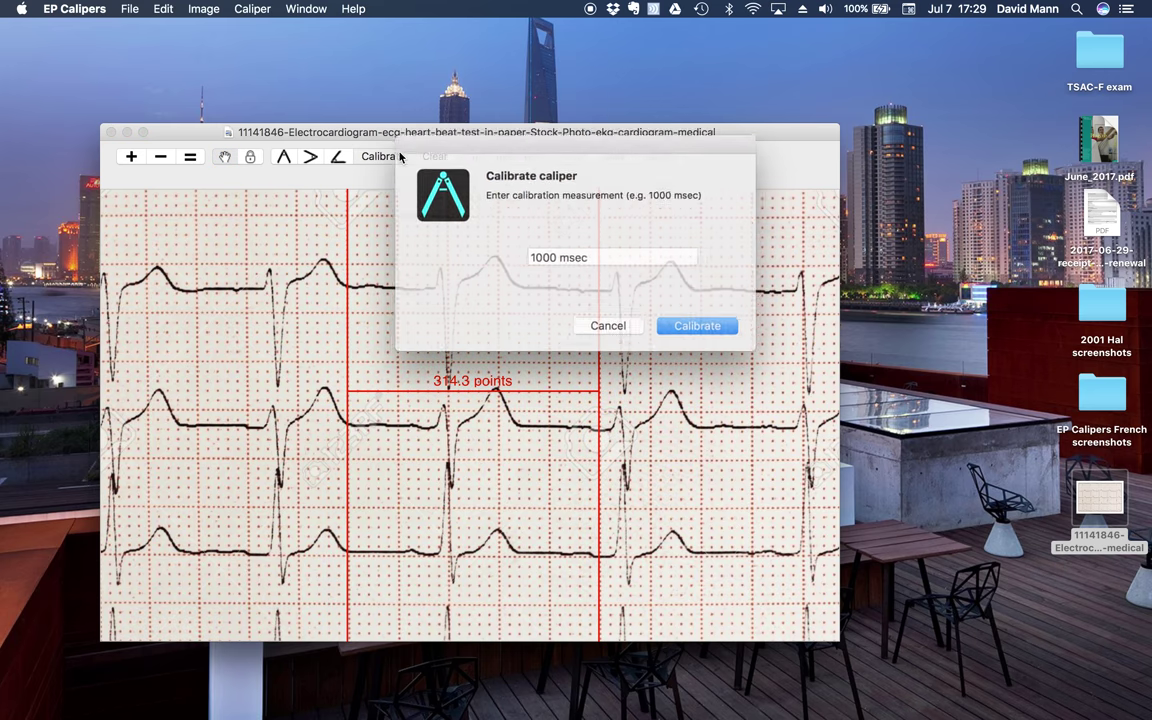
{"action": "left_click", "coordinate": [680, 321]}
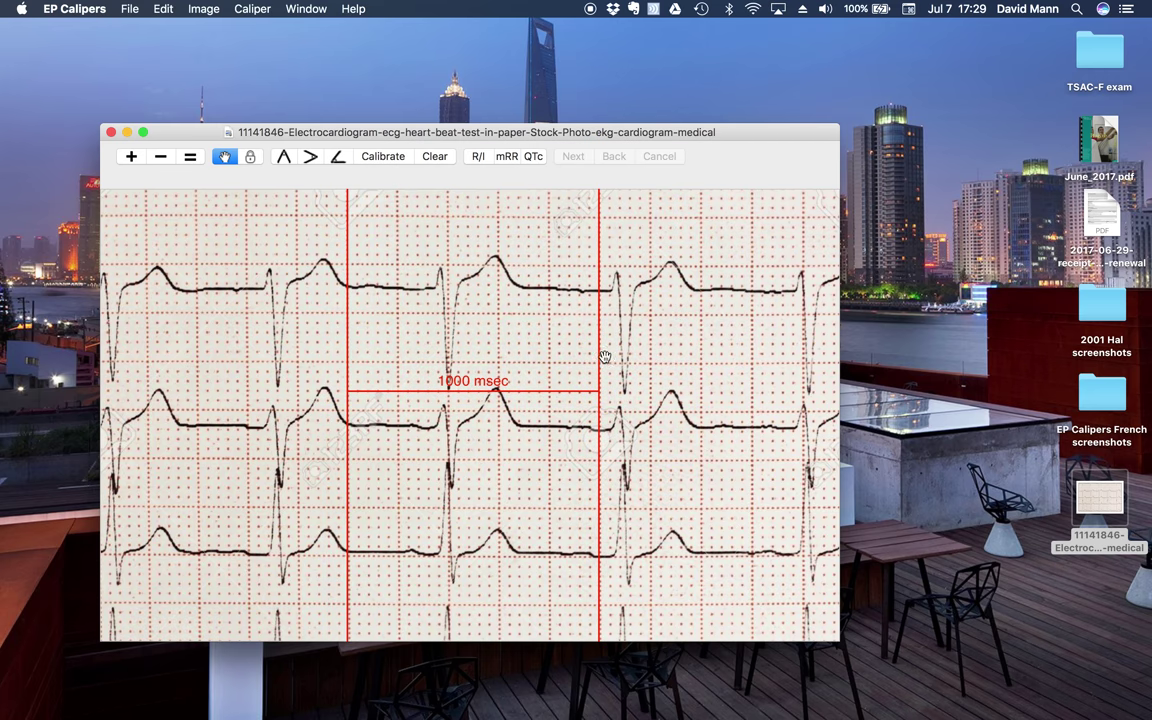
Step: Adjust the caliper to an RR interval reading 914.1 msec and move it onto earlier beats
{"action": "mouse_move", "coordinate": [597, 352]}
{"action": "left_mouse_down"}
{"action": "mouse_move", "coordinate": [586, 355]}
{"action": "mouse_move", "coordinate": [614, 355]}
{"action": "left_mouse_up"}
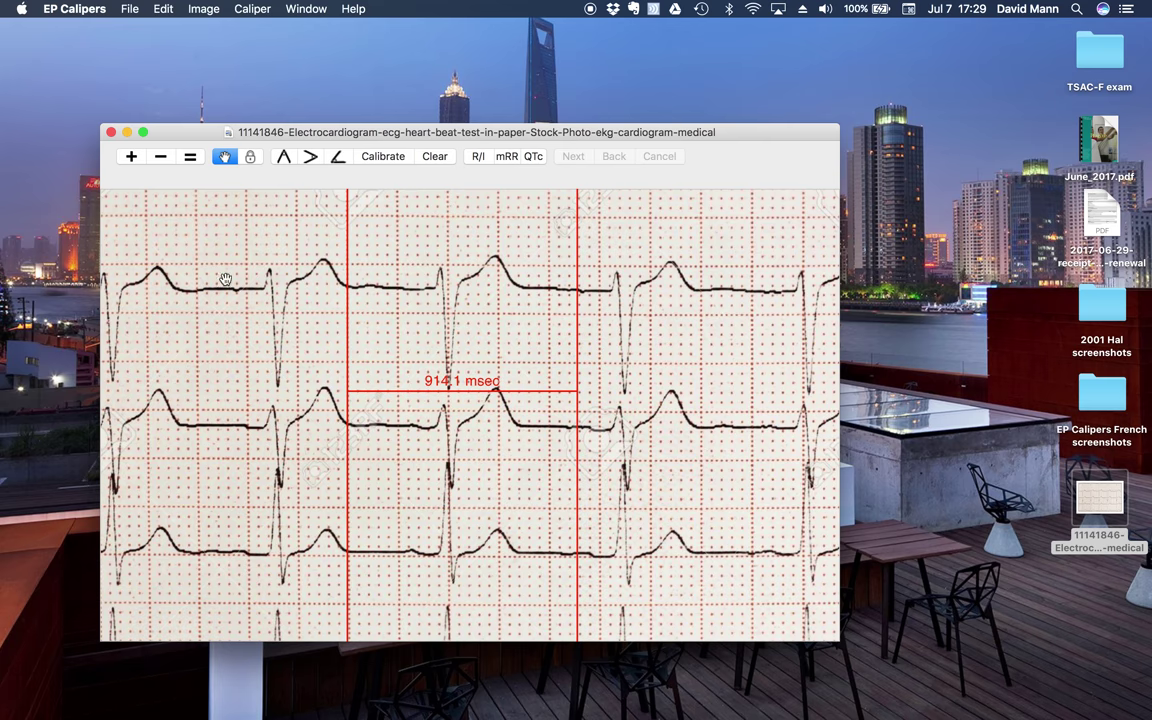
{"action": "left_click", "coordinate": [160, 157]}
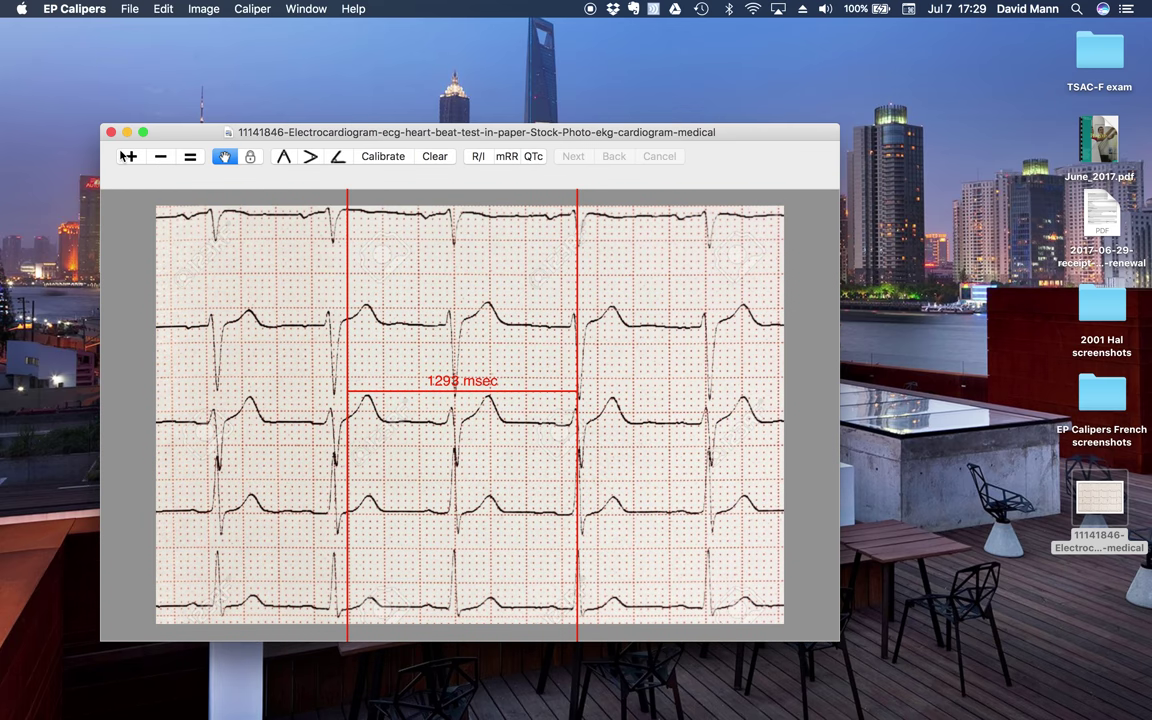
{"action": "left_click", "coordinate": [130, 156]}
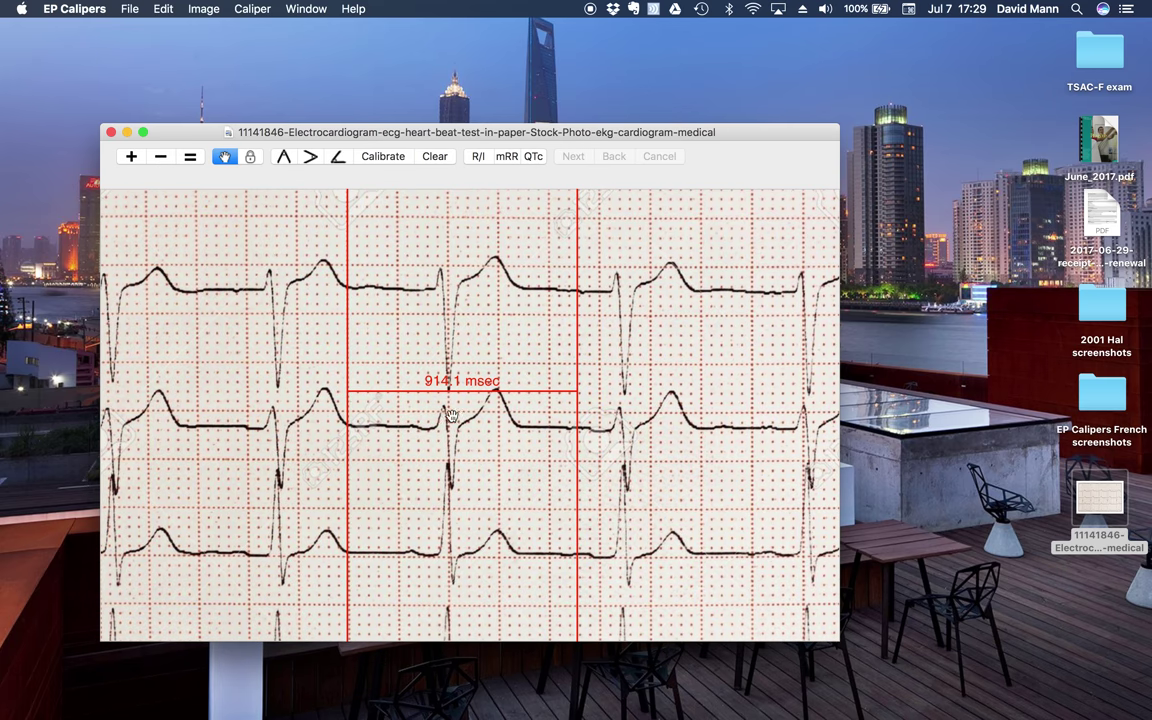
{"action": "left_click_drag", "start_coordinate": [451, 390], "coordinate": [344, 366]}
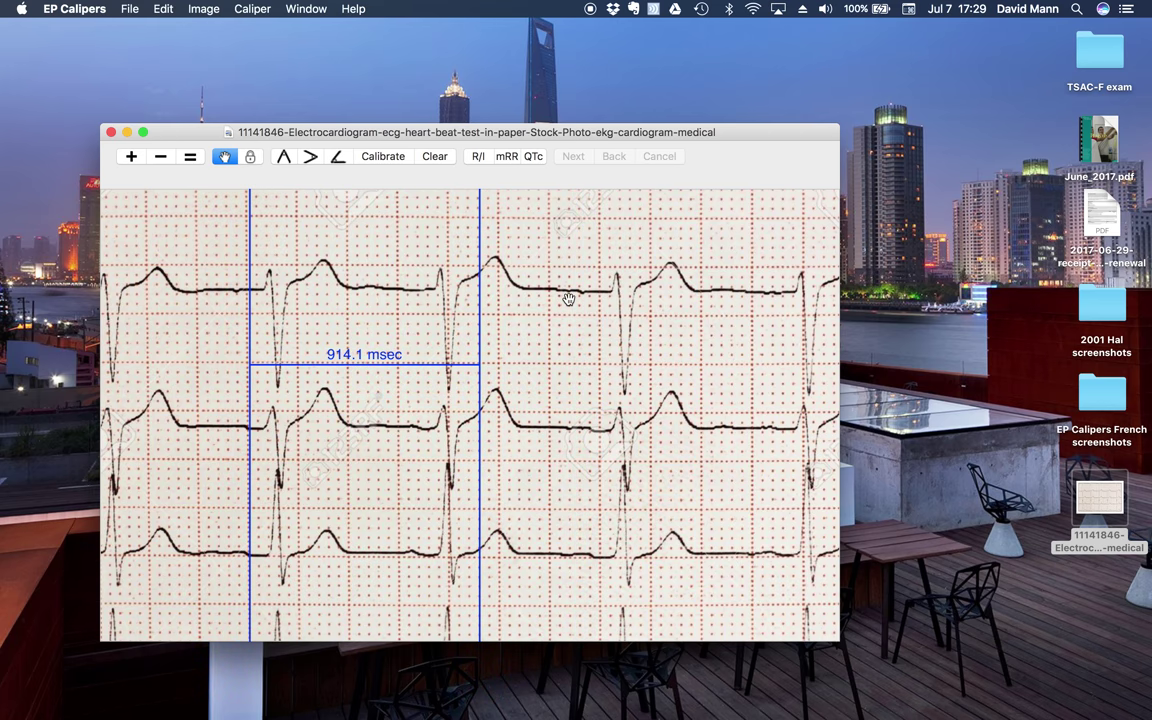
Step: Recolour the first time caliper dark green via Caliper Color
{"action": "left_click", "coordinate": [482, 286]}
{"action": "right_click", "coordinate": [482, 286]}
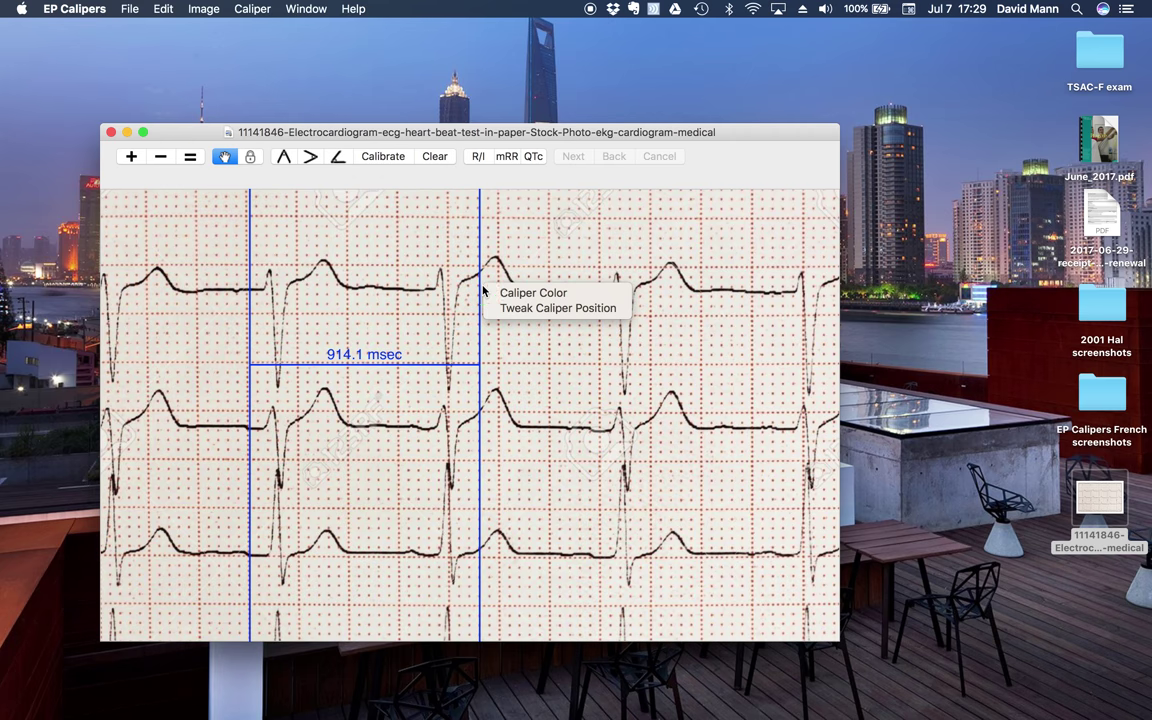
{"action": "key", "text": "Escape"}
{"action": "right_click", "coordinate": [482, 286]}
{"action": "left_click", "coordinate": [498, 296]}
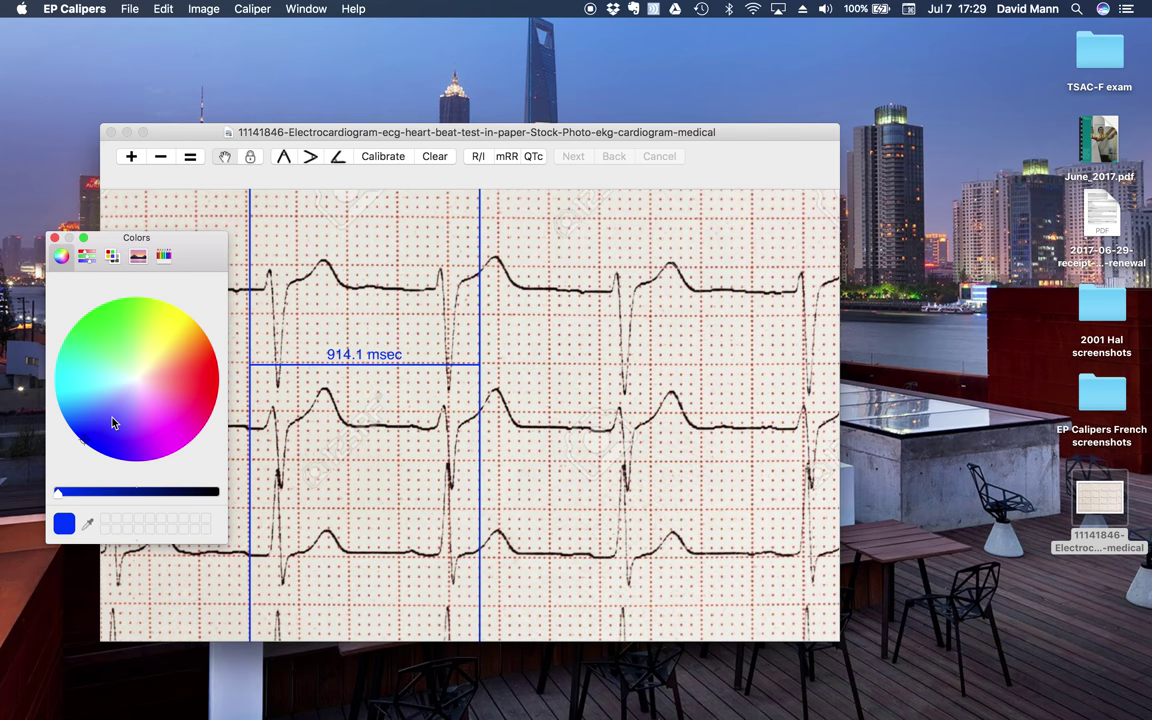
{"action": "left_click", "coordinate": [90, 326]}
{"action": "left_click_drag", "start_coordinate": [58, 494], "coordinate": [135, 495]}
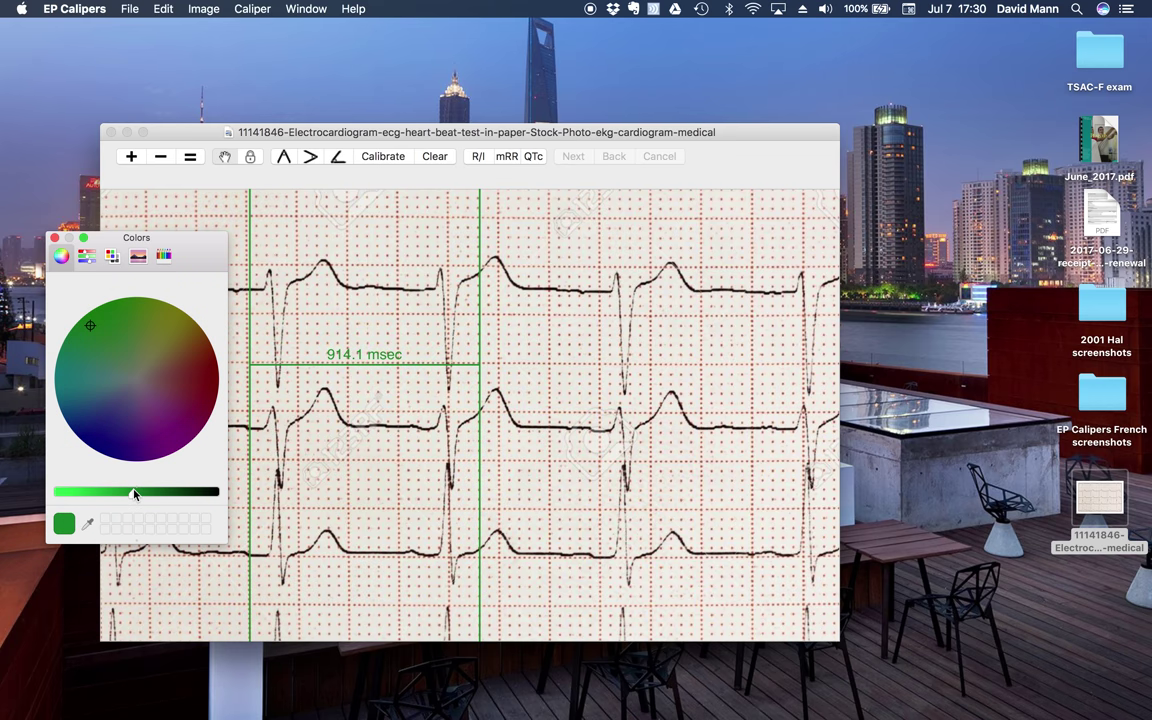
Step: Add a second time caliper over the next RR interval (980.9 msec) and colour it deep purple
{"action": "left_click", "coordinate": [285, 157]}
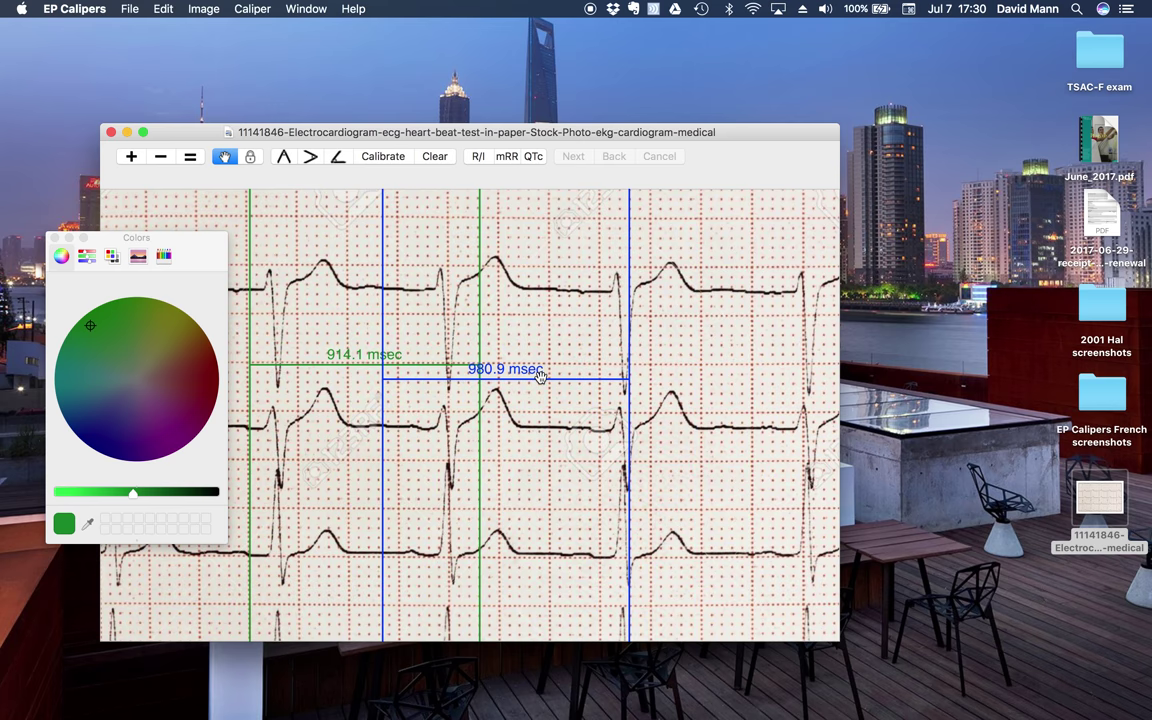
{"action": "left_click_drag", "start_coordinate": [480, 372], "coordinate": [679, 352]}
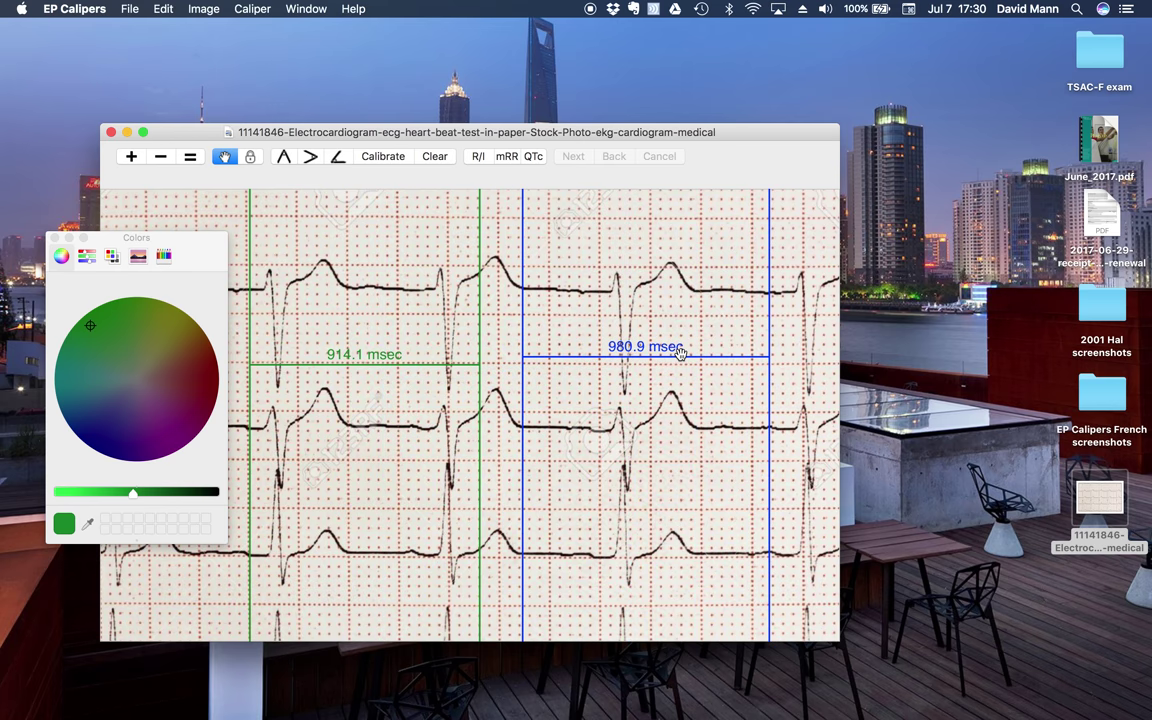
{"action": "right_click", "coordinate": [679, 352]}
{"action": "left_click", "coordinate": [705, 362]}
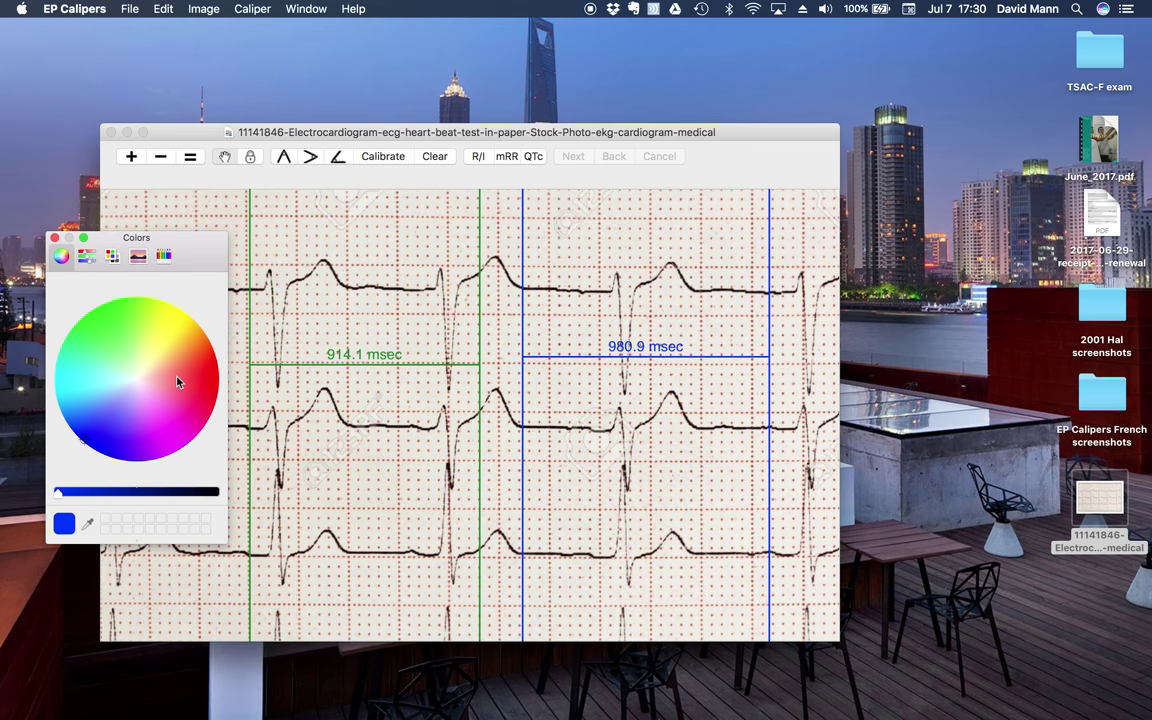
{"action": "left_click", "coordinate": [155, 425]}
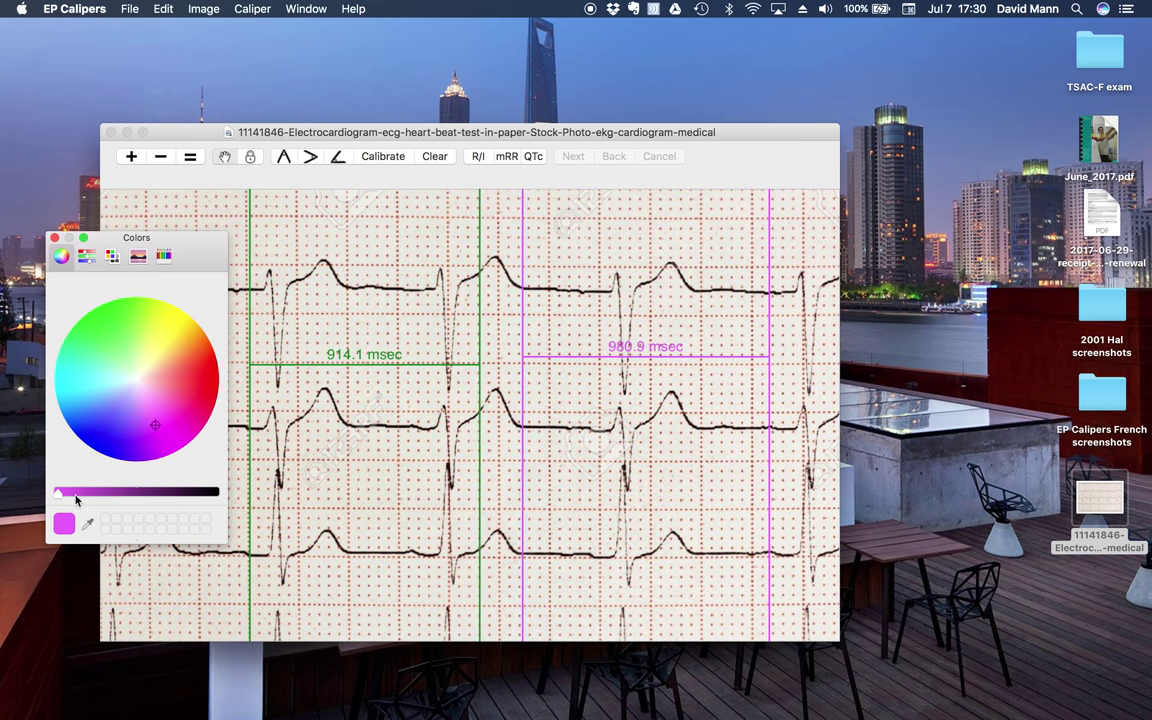
{"action": "left_click_drag", "start_coordinate": [57, 493], "coordinate": [101, 496]}
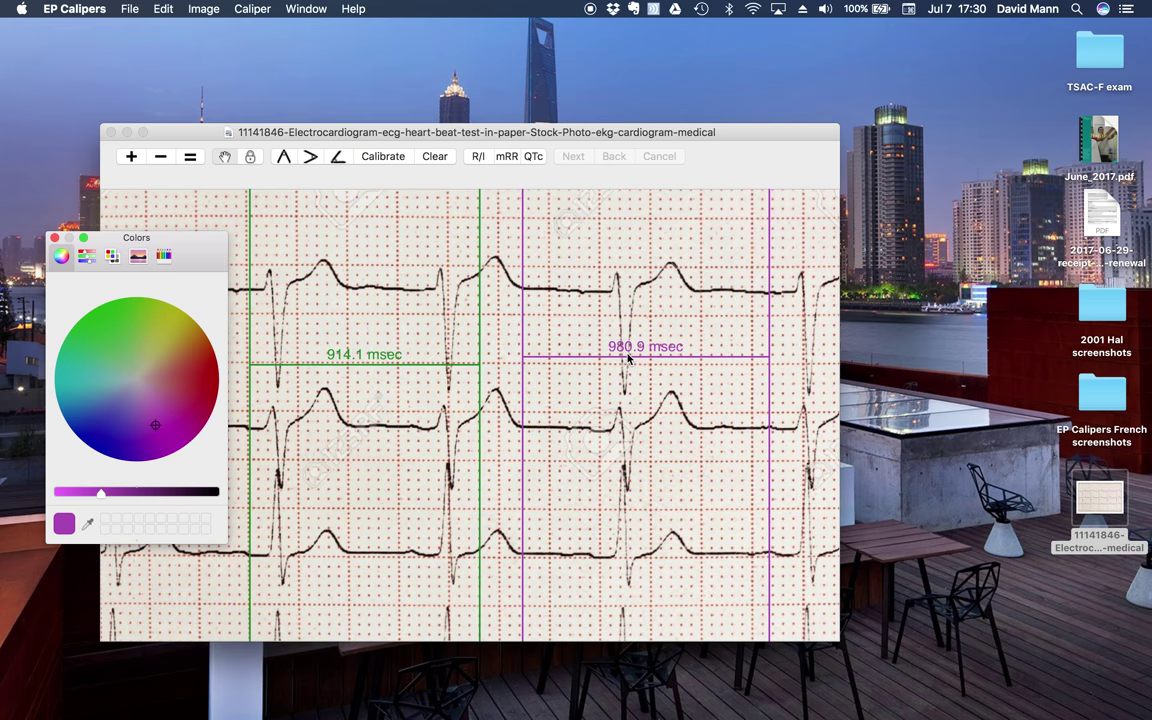
{"action": "left_click", "coordinate": [566, 320]}
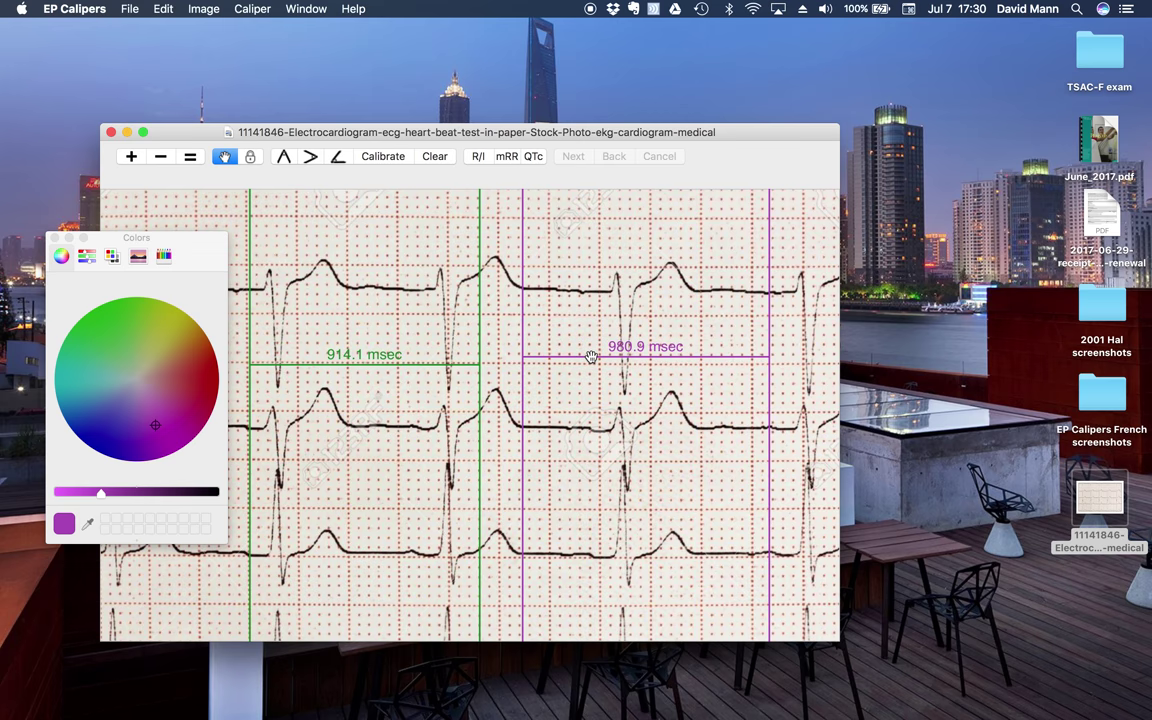
{"action": "left_click_drag", "start_coordinate": [591, 357], "coordinate": [603, 319]}
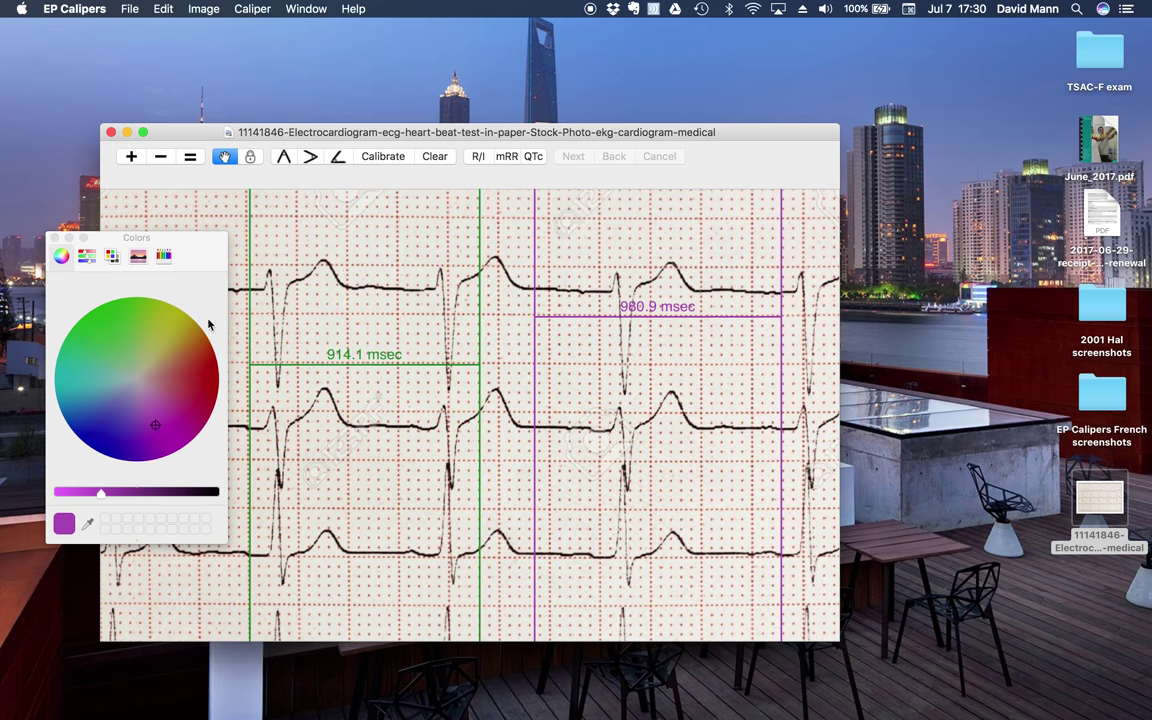
Step: Close the Colors panel and tweak the green caliper's right bar to 906.2 msec
{"action": "left_click", "coordinate": [54, 239]}
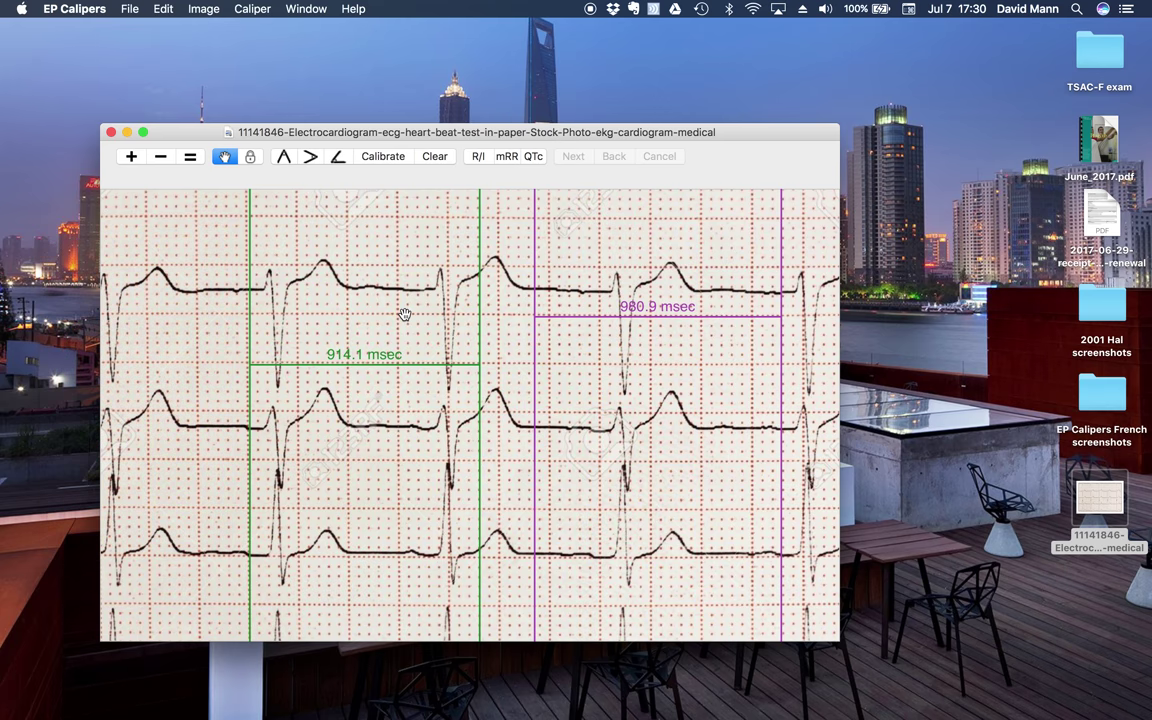
{"action": "right_click", "coordinate": [479, 318]}
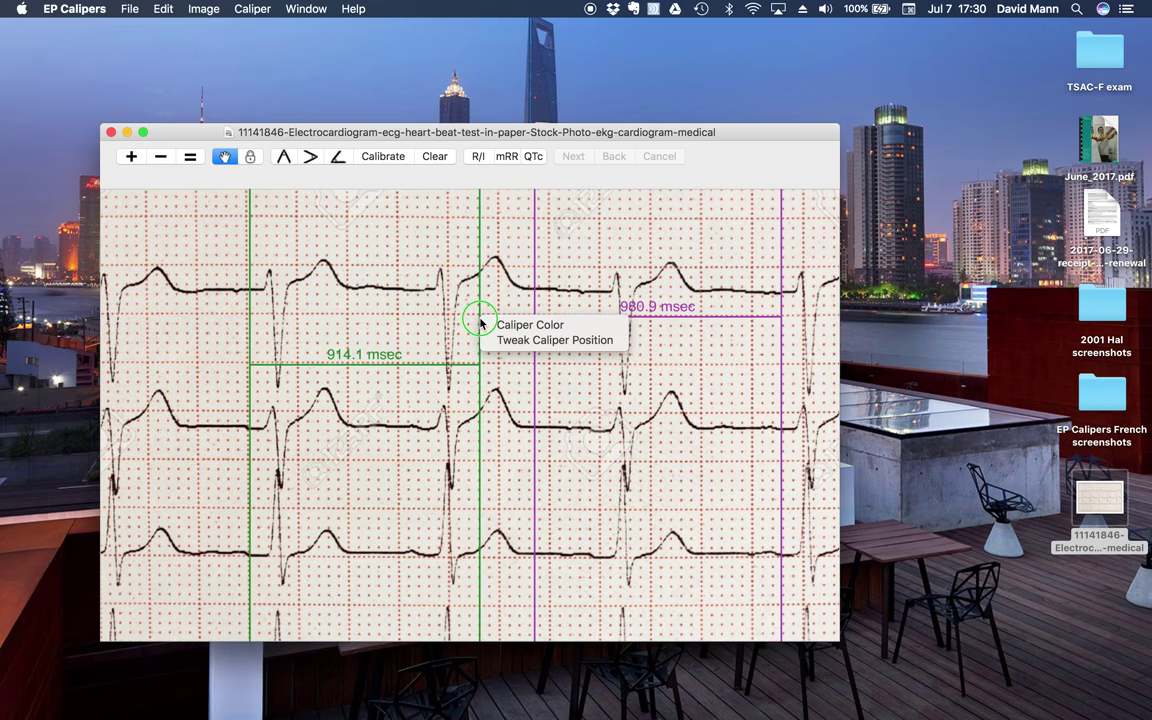
{"action": "left_click", "coordinate": [487, 341]}
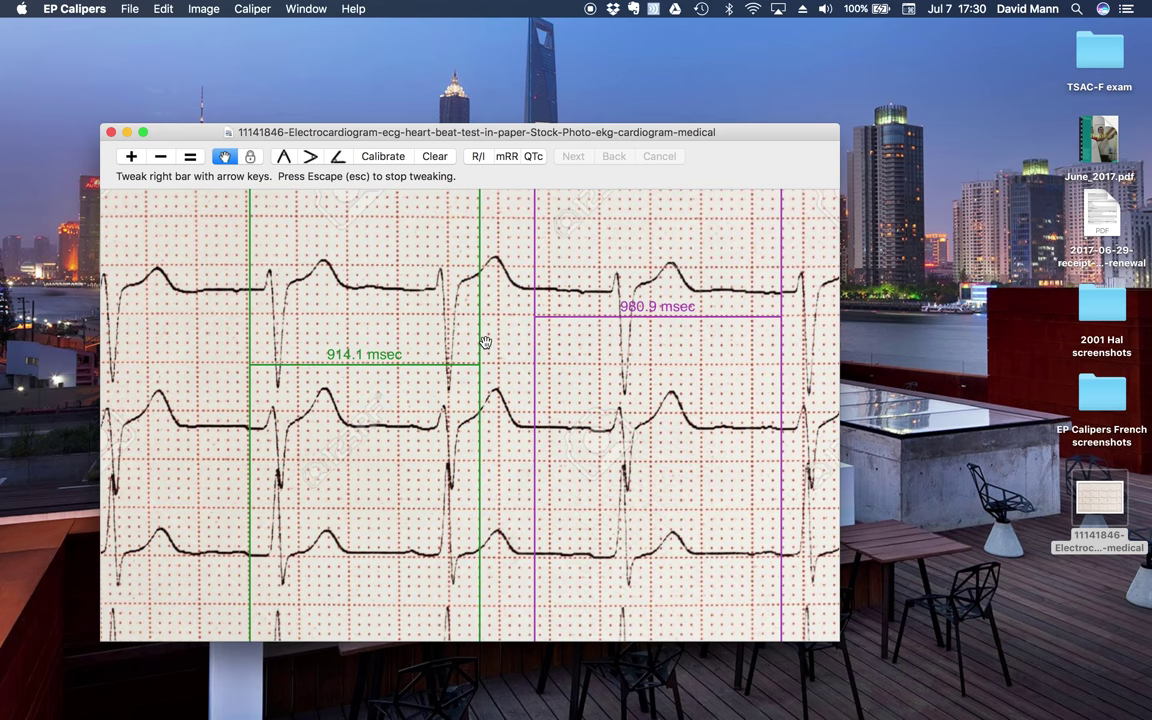
{"action": "left_click", "coordinate": [481, 262]}
{"action": "key", "text": "Left"}
{"action": "key", "text": "Left"}
{"action": "key", "text": "Left"}
{"action": "key", "text": "Left"}
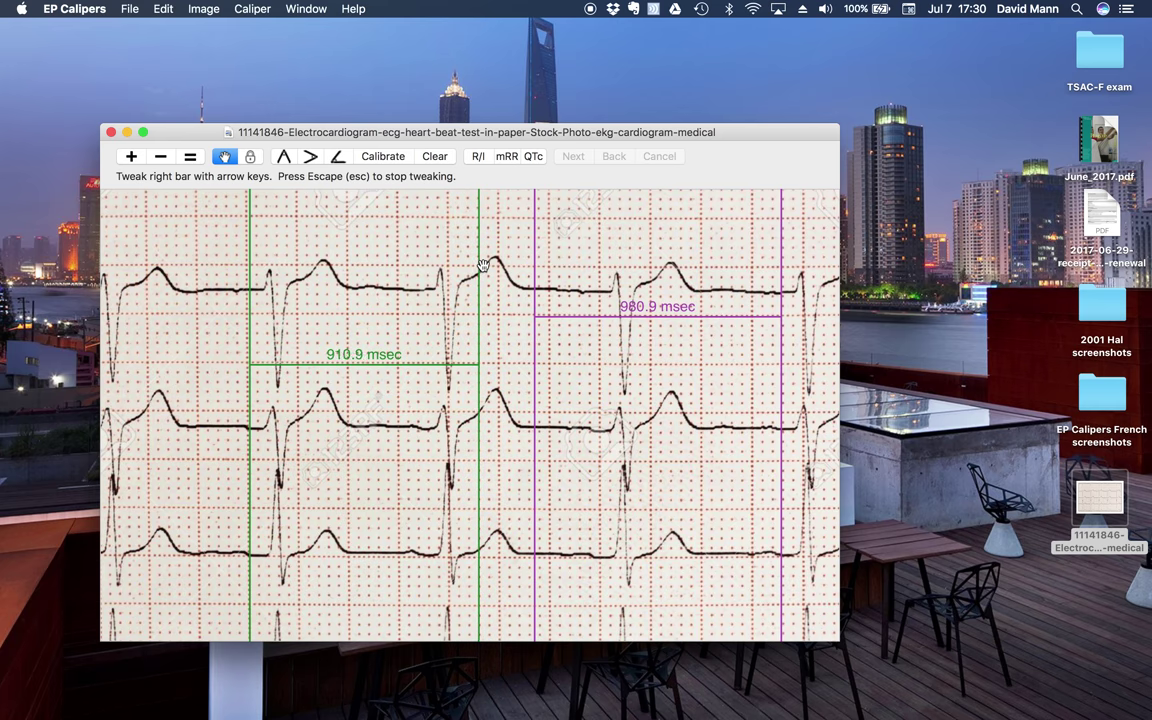
{"action": "key", "text": "Right"}
{"action": "key", "text": "Right"}
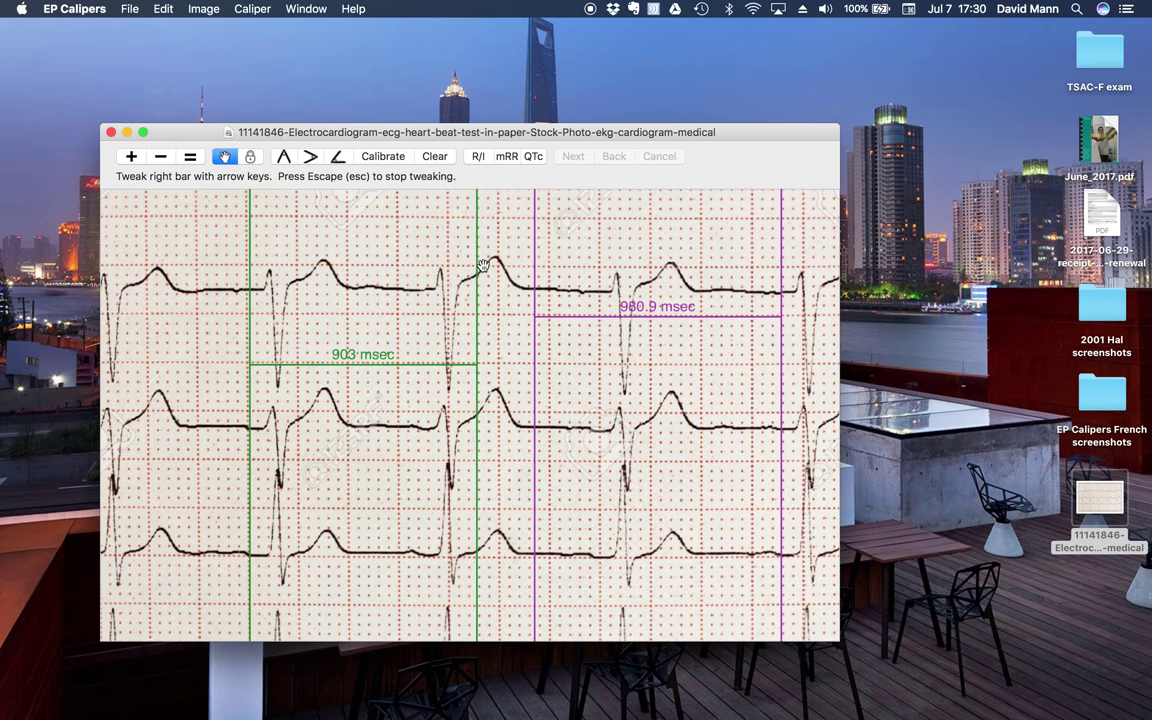
{"action": "left_click", "coordinate": [371, 399]}
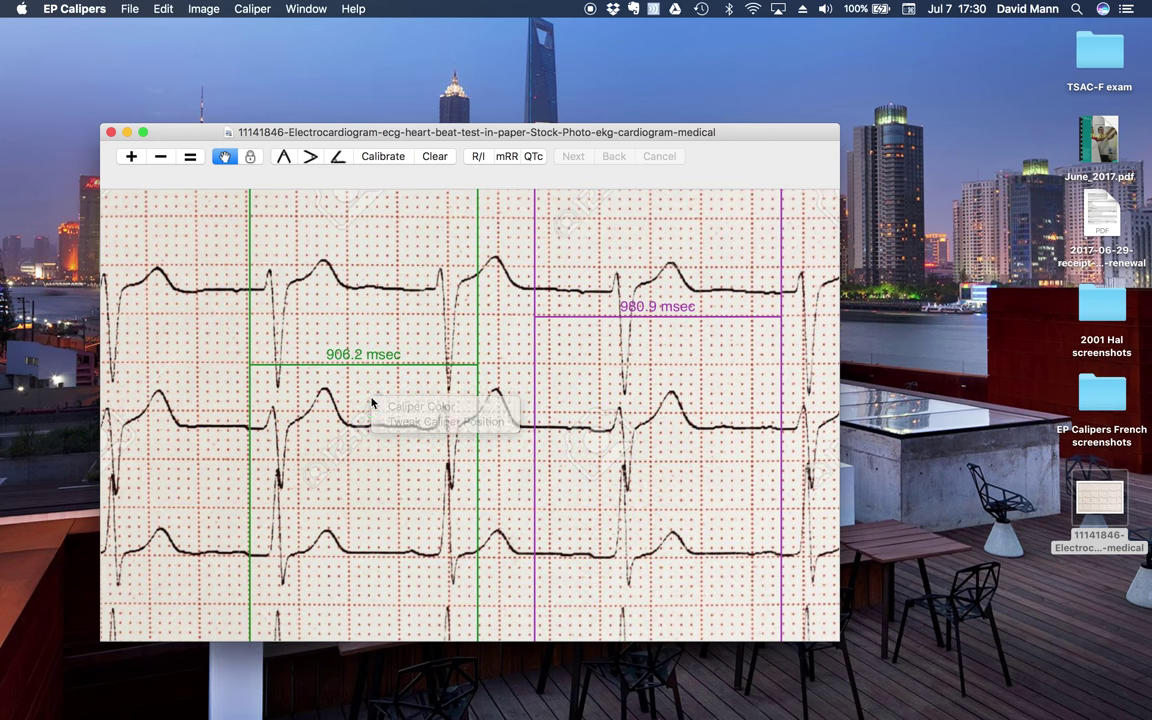
Step: Nudge the green caliper's crossbar and left bar with arrow keys until it reads 917.3 msec
{"action": "right_click", "coordinate": [365, 367]}
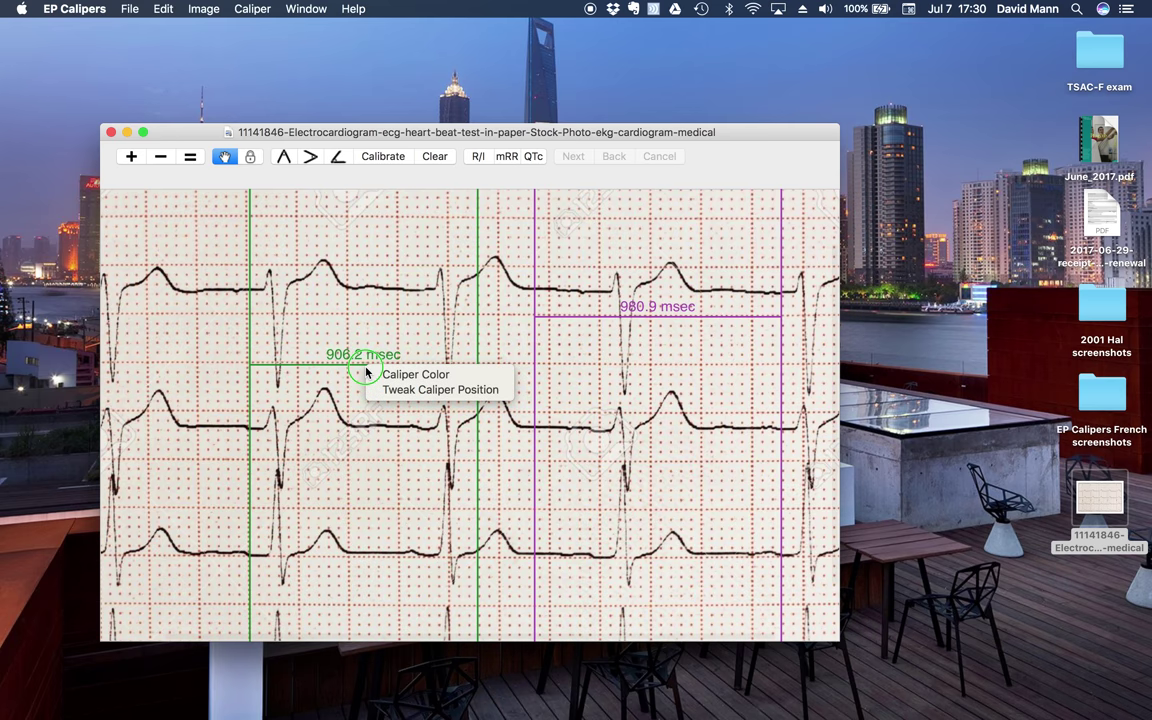
{"action": "left_click", "coordinate": [349, 368]}
{"action": "right_click", "coordinate": [349, 368]}
{"action": "left_click", "coordinate": [373, 390]}
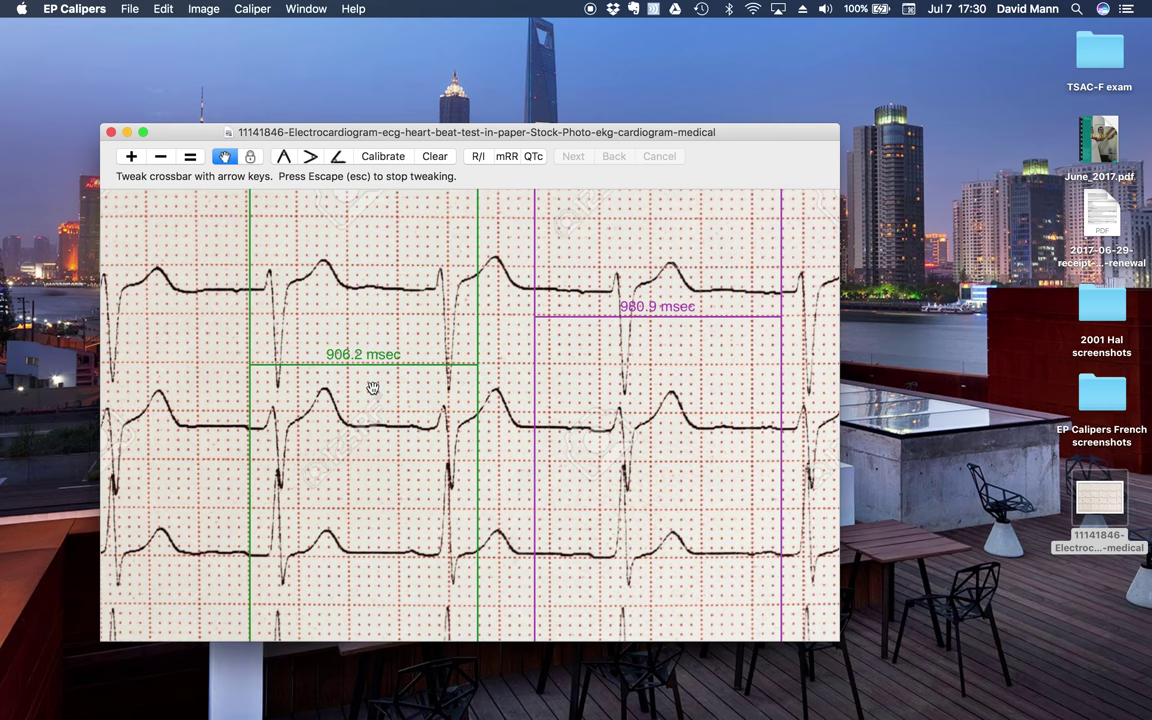
{"action": "key", "text": "Up"}
{"action": "key", "text": "Up"}
{"action": "key", "text": "Right"}
{"action": "key", "text": "Right"}
{"action": "key", "text": "Left"}
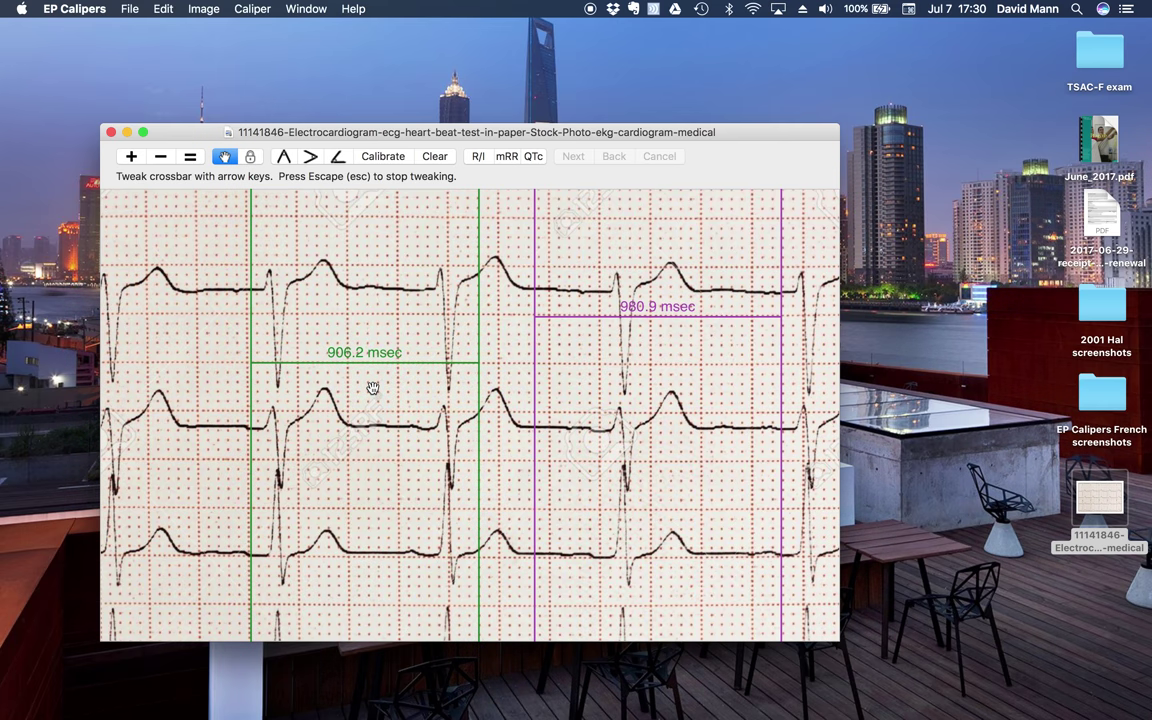
{"action": "left_click", "coordinate": [248, 249]}
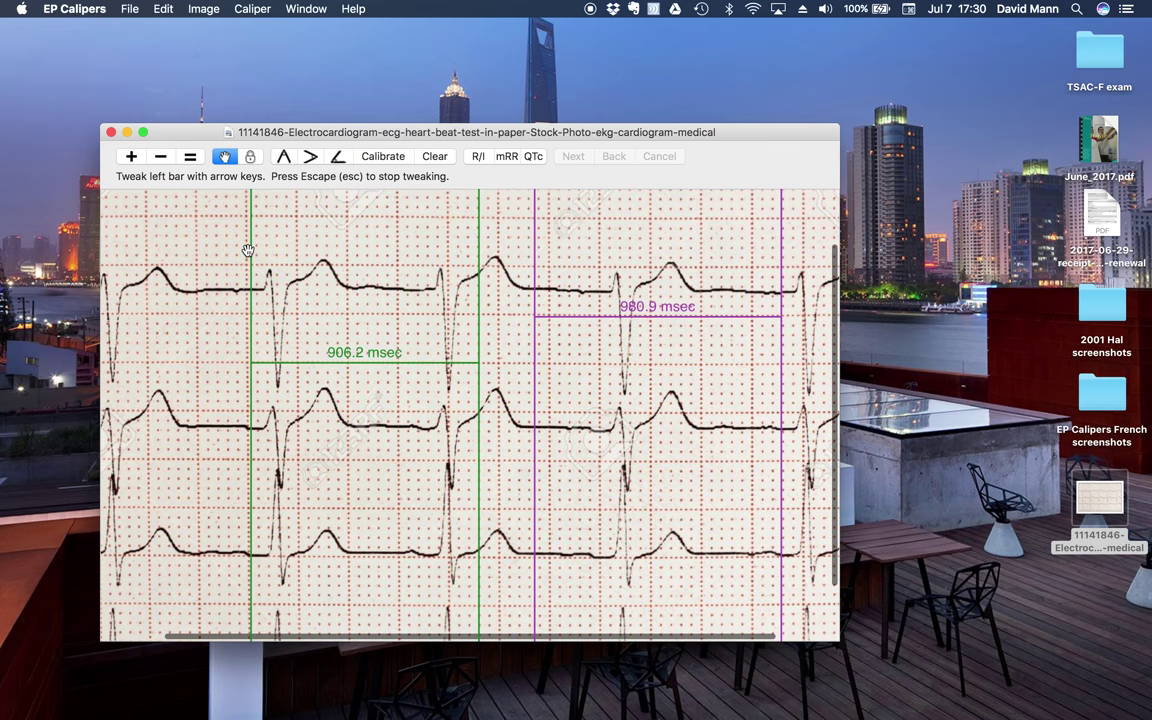
{"action": "key", "text": "Left"}
{"action": "key", "text": "Left"}
{"action": "key", "text": "Left"}
{"action": "key", "text": "Left"}
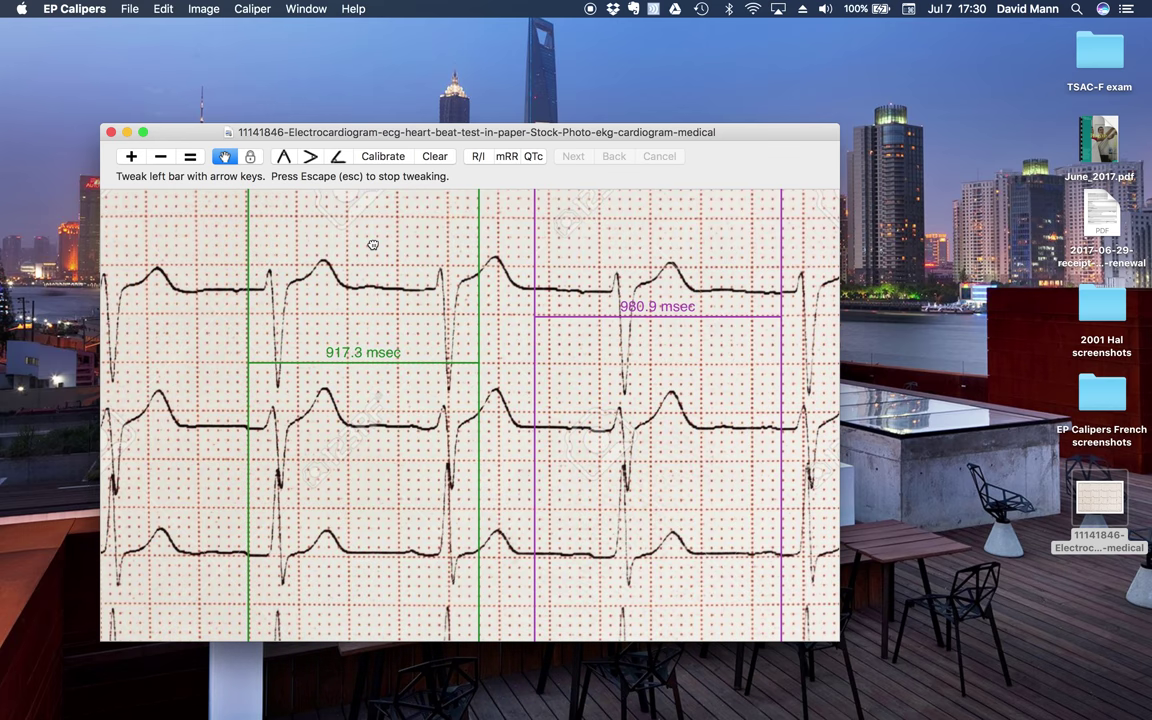
{"action": "key", "text": "Escape"}
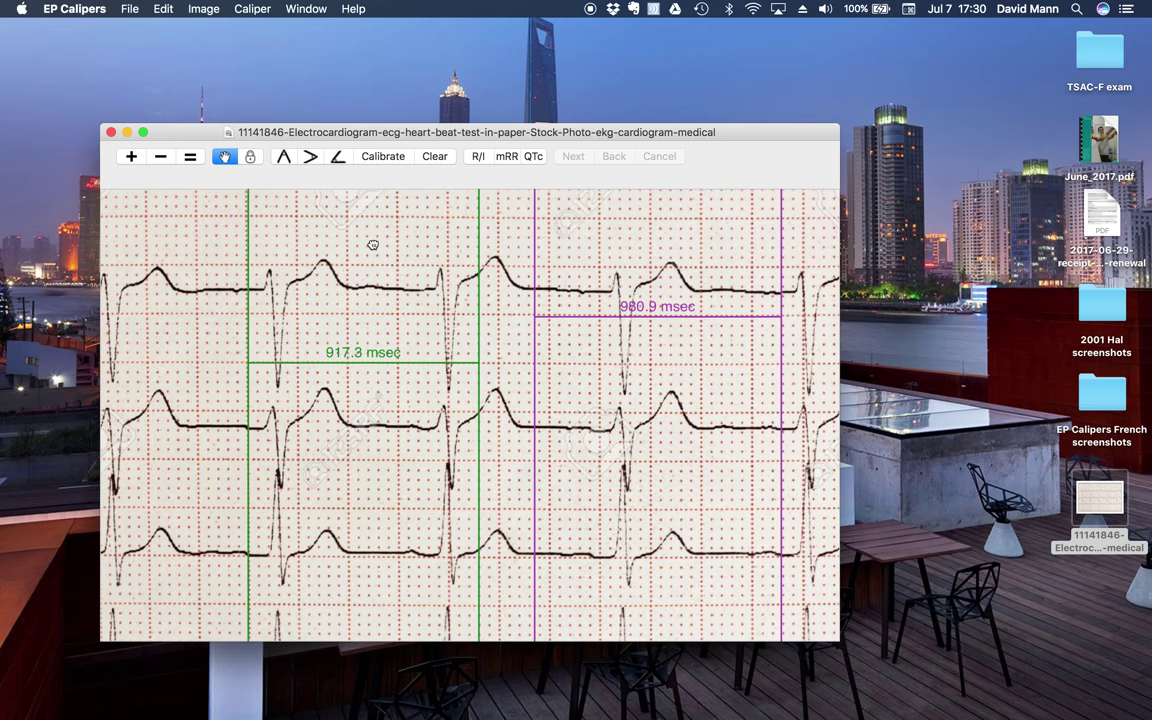
Step: Add an angle caliper and delete the amplitude, green 917.3 msec and purple 980.9 msec calipers
{"action": "left_click", "coordinate": [310, 158]}
{"action": "double_click", "coordinate": [392, 302]}
{"action": "left_click", "coordinate": [337, 158]}
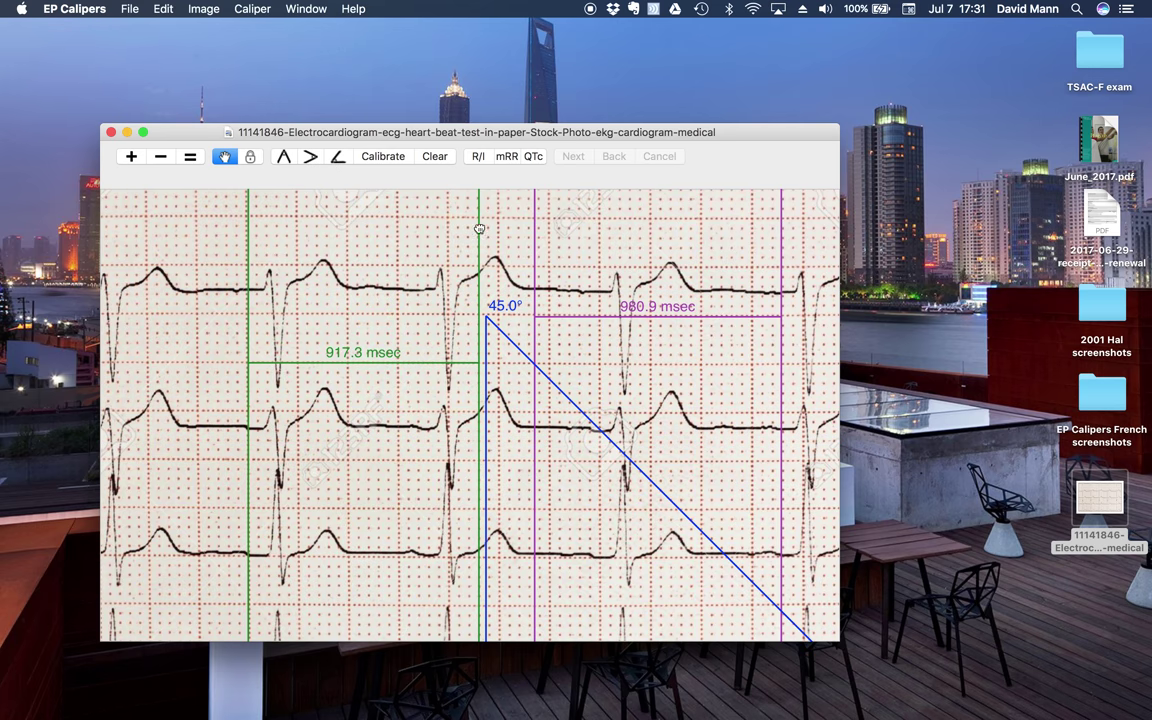
{"action": "double_click", "coordinate": [477, 272]}
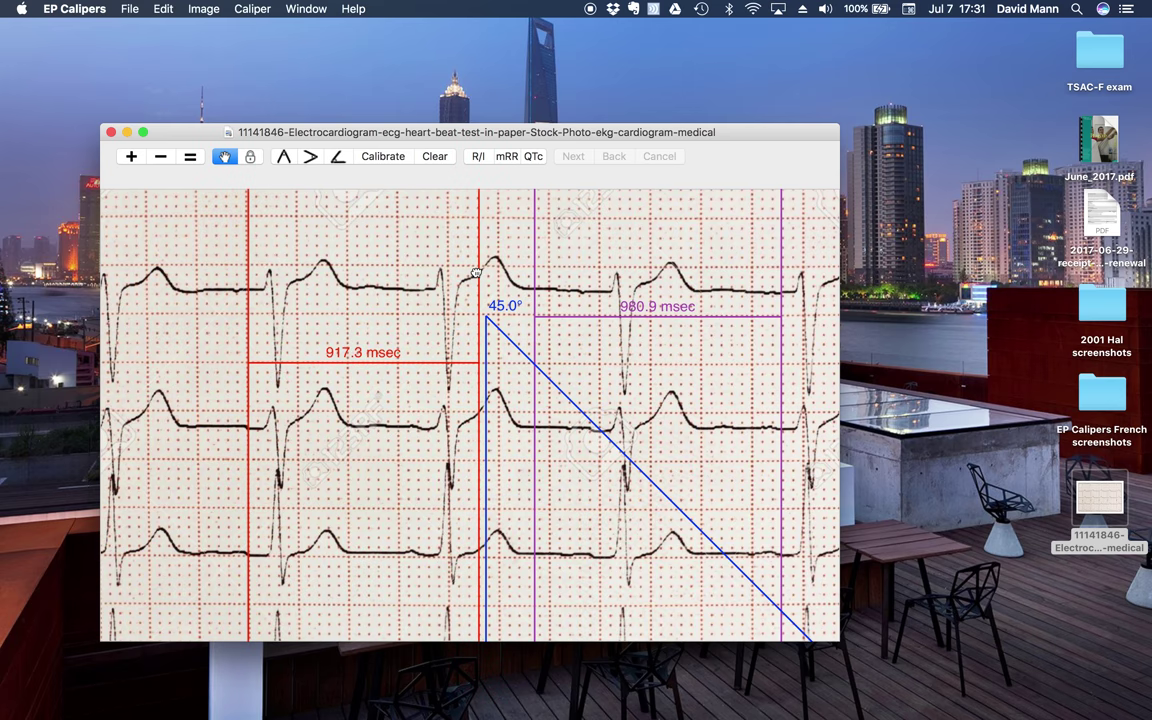
{"action": "double_click", "coordinate": [536, 276]}
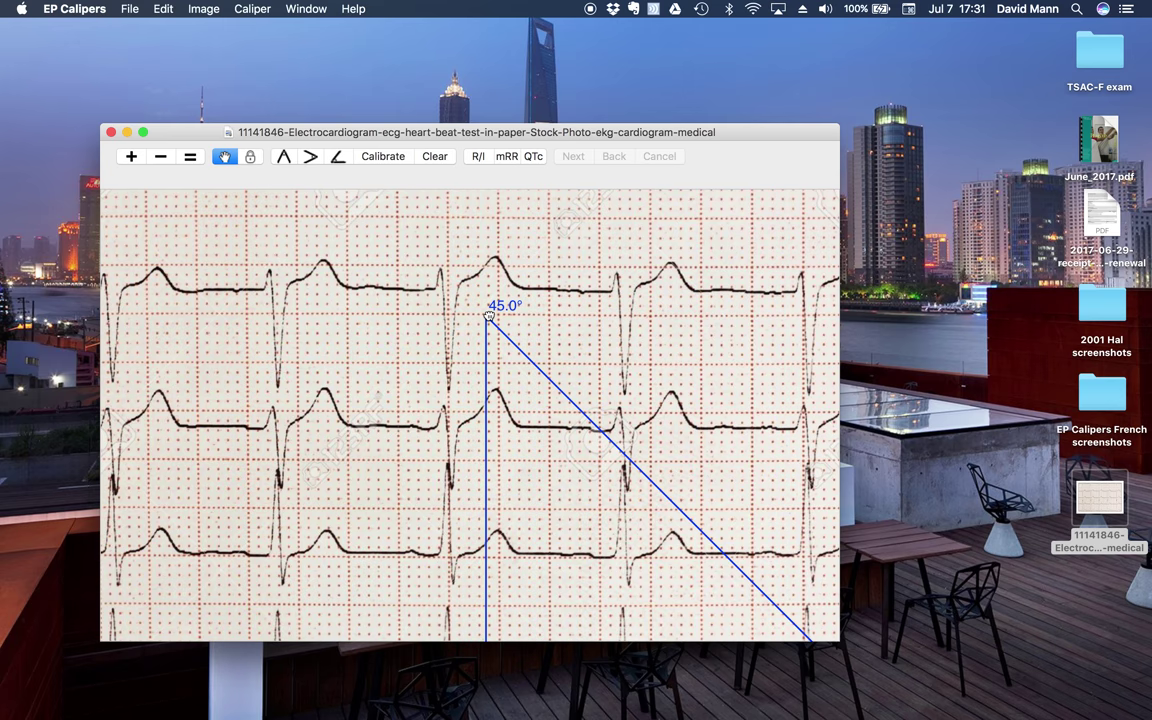
Step: Reposition the angle caliper's apex and arms to read 40.8° and add an amplitude caliper
{"action": "left_click_drag", "start_coordinate": [488, 316], "coordinate": [483, 285]}
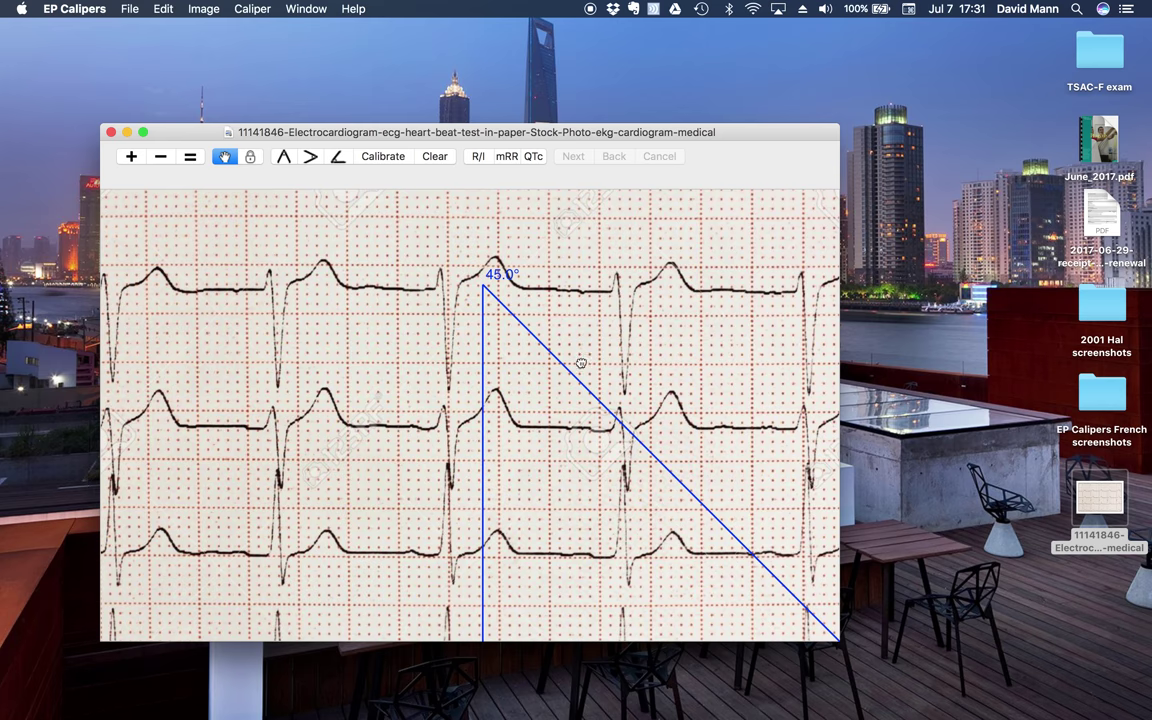
{"action": "left_click_drag", "start_coordinate": [581, 378], "coordinate": [556, 389]}
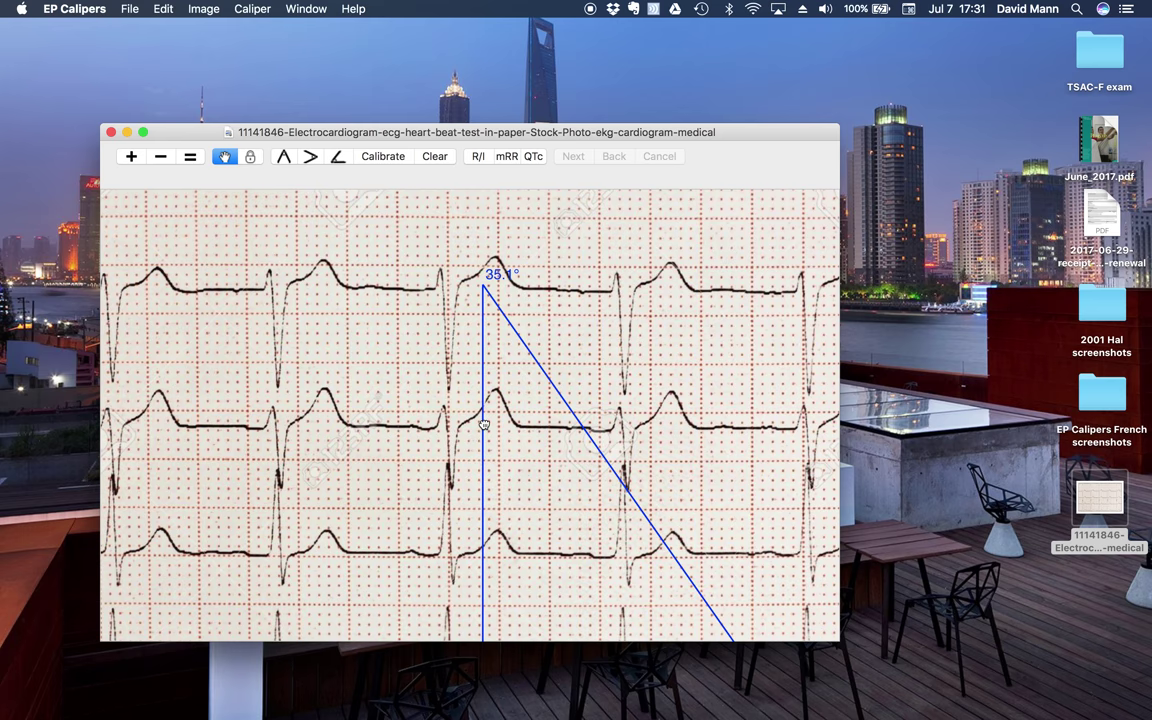
{"action": "mouse_move", "coordinate": [483, 424]}
{"action": "left_mouse_down"}
{"action": "mouse_move", "coordinate": [458, 419]}
{"action": "mouse_move", "coordinate": [471, 419]}
{"action": "left_mouse_up"}
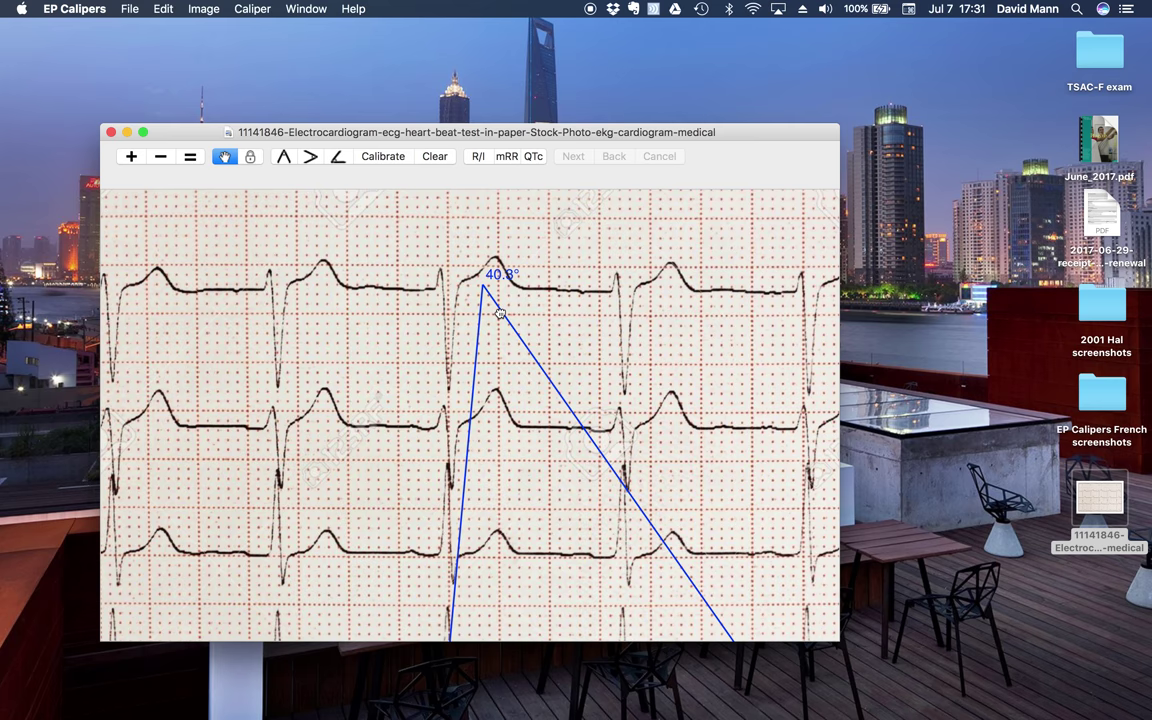
{"action": "left_click", "coordinate": [310, 160]}
Step: Set the amplitude caliper to 141.7 points and calibrate it as 10 mm
{"action": "left_click_drag", "start_coordinate": [406, 348], "coordinate": [381, 333]}
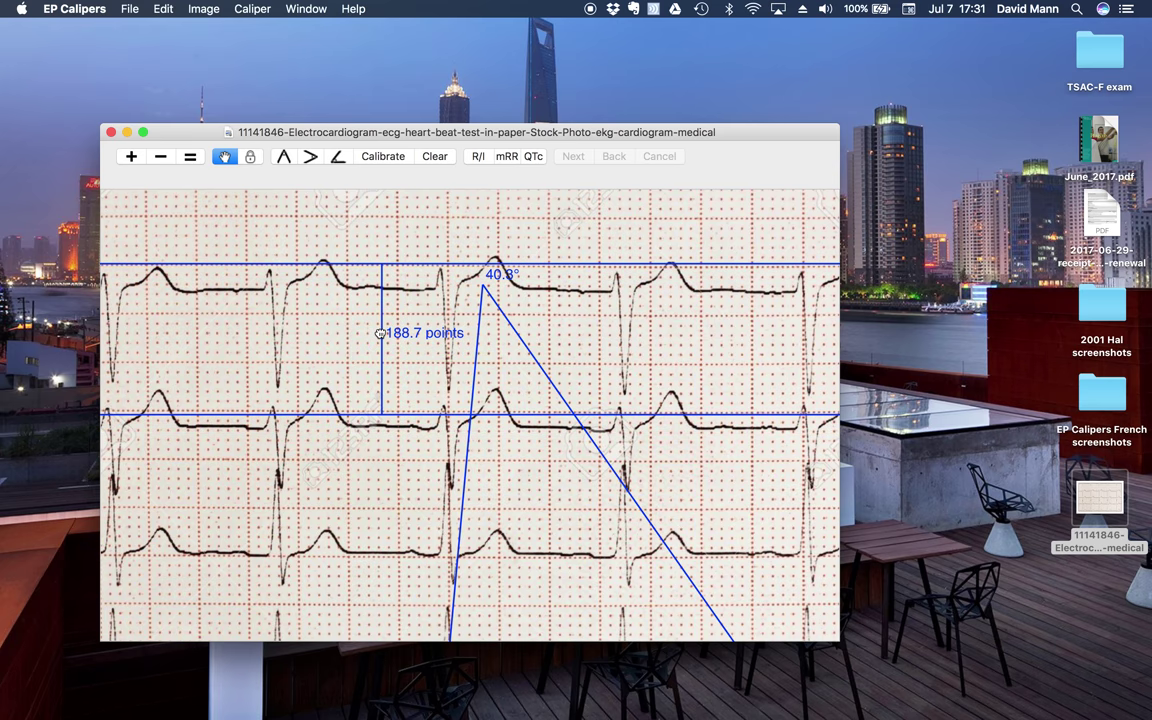
{"action": "left_click", "coordinate": [278, 413]}
{"action": "left_click_drag", "start_coordinate": [278, 413], "coordinate": [277, 363]}
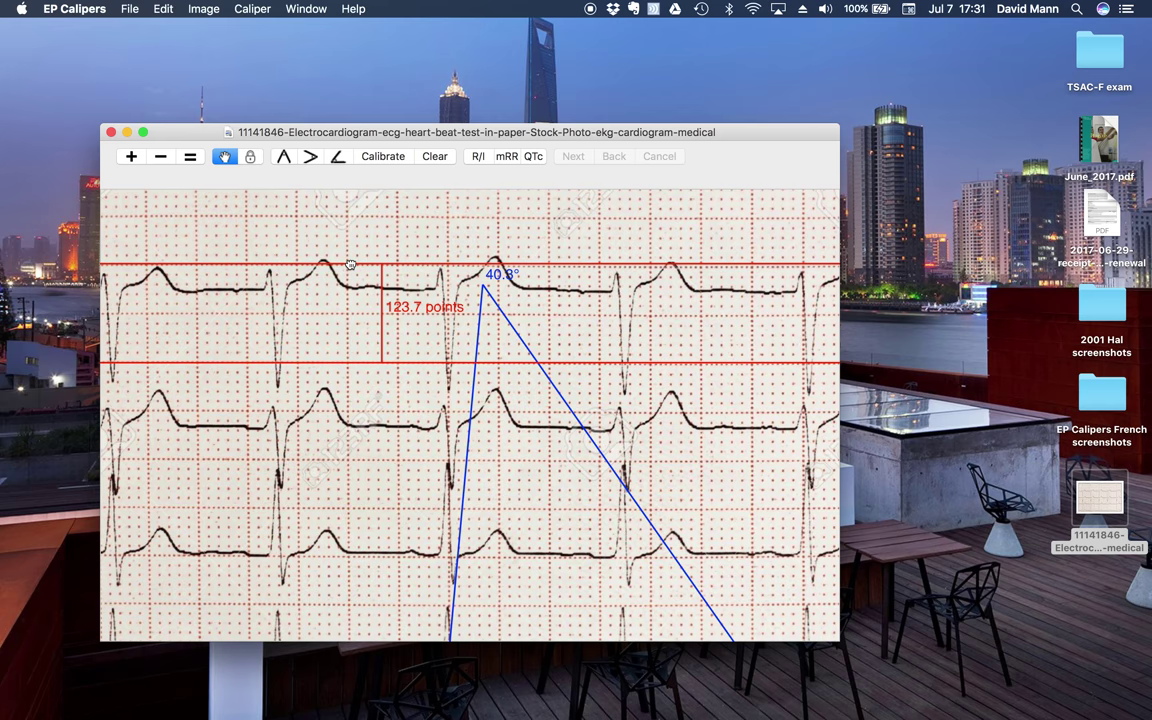
{"action": "left_click_drag", "start_coordinate": [352, 263], "coordinate": [352, 265]}
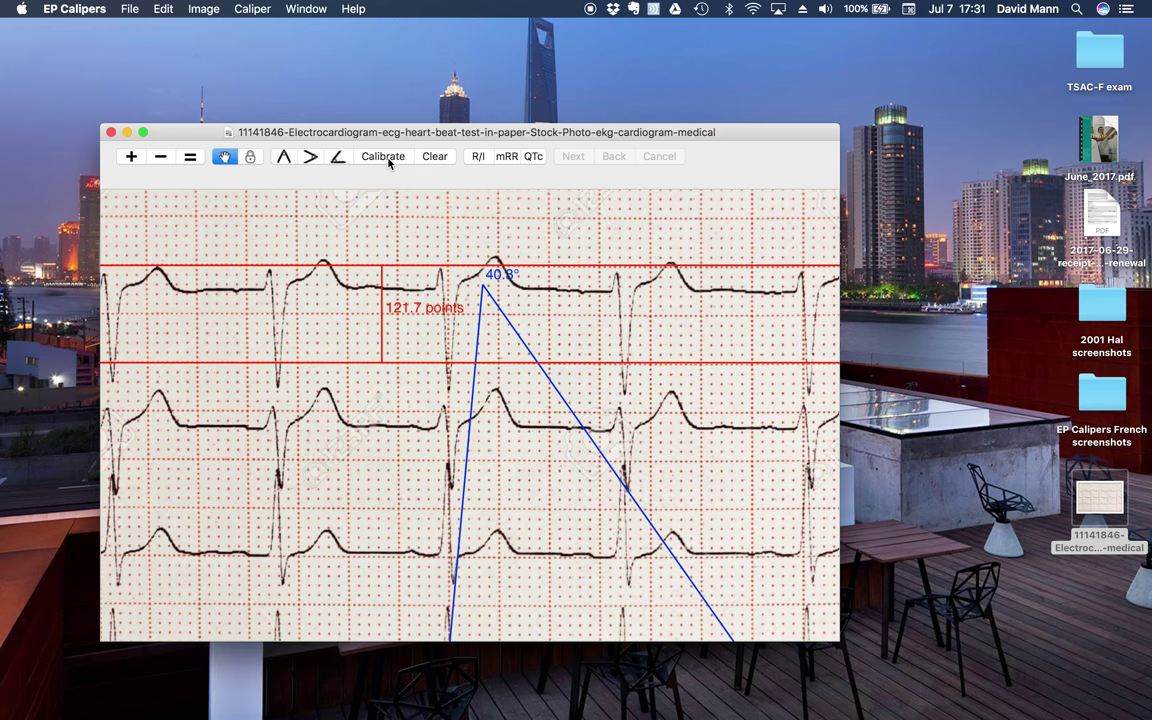
{"action": "left_click", "coordinate": [383, 157]}
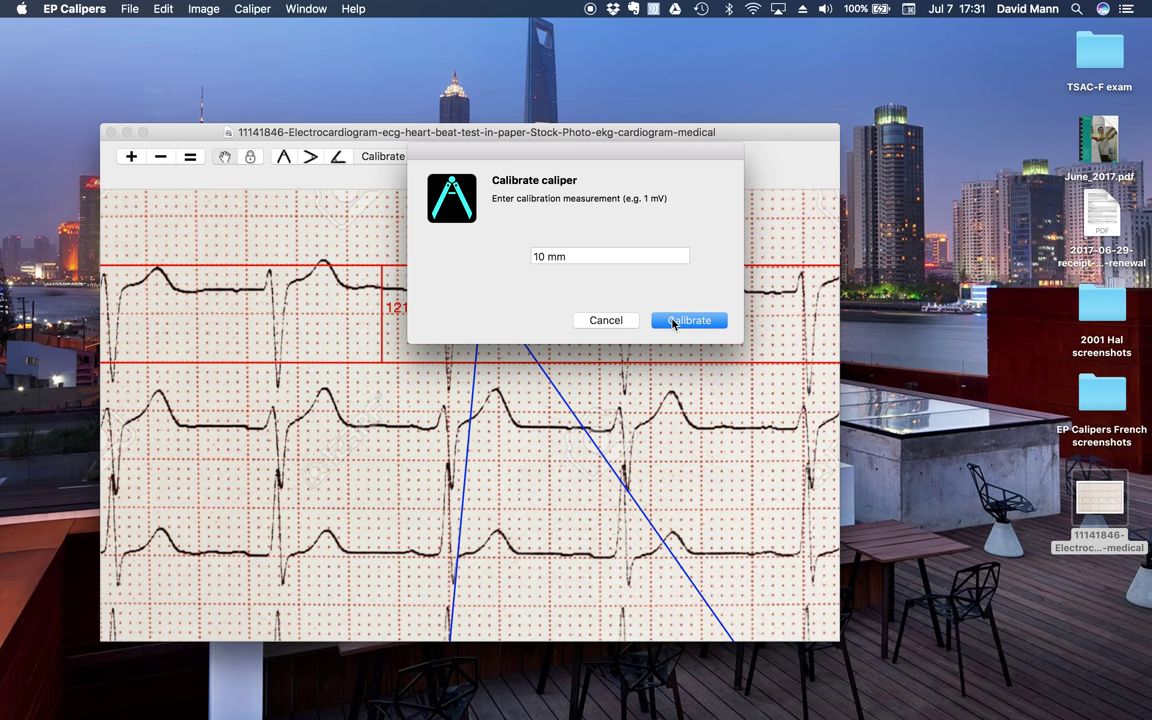
{"action": "left_click", "coordinate": [673, 323]}
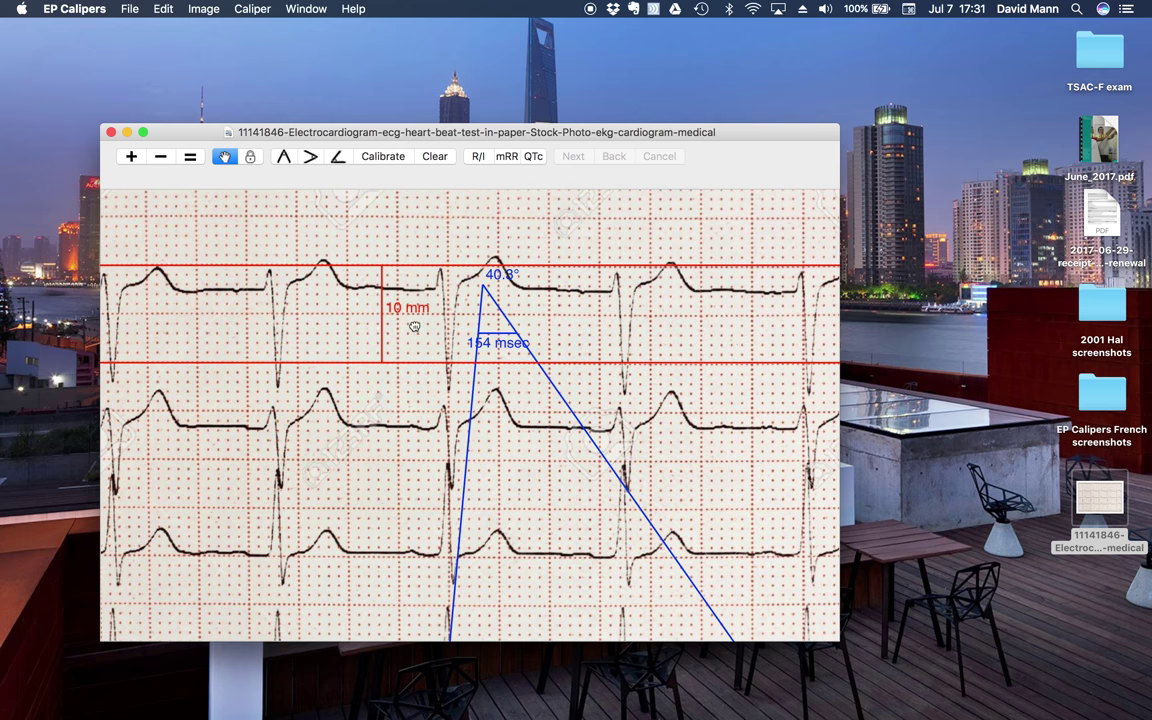
Step: Measure the angle along the middle-row R wave downslope, then delete the angle caliper
{"action": "left_click_drag", "start_coordinate": [485, 290], "coordinate": [514, 413]}
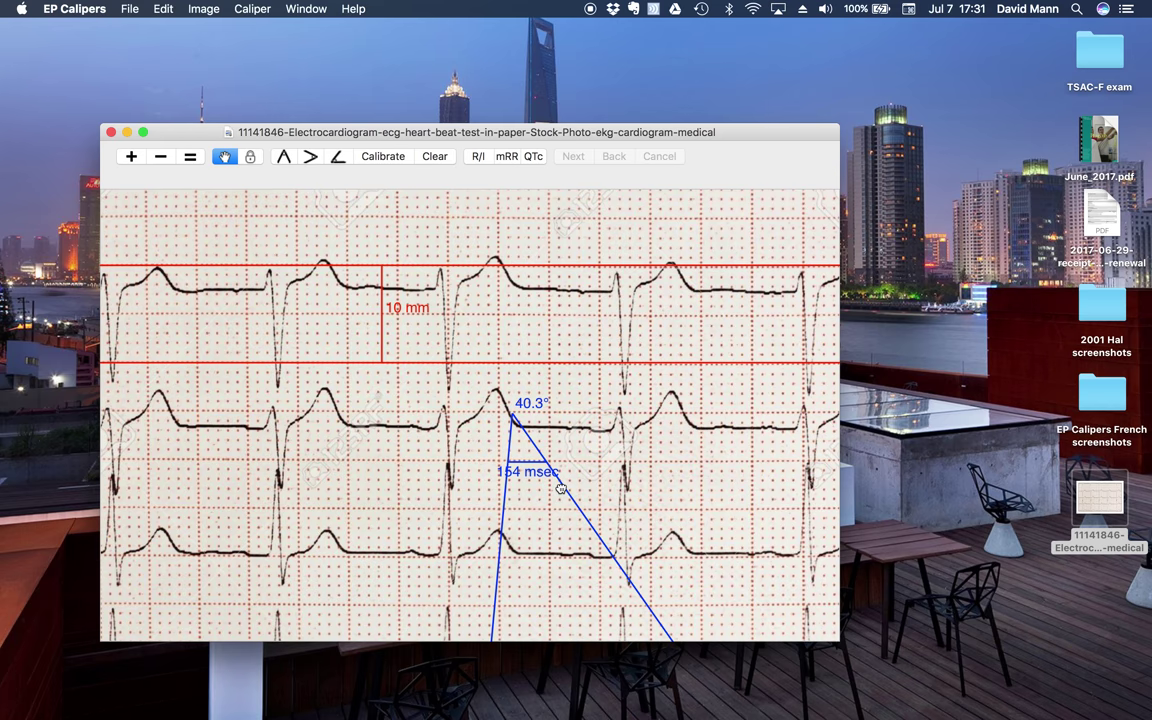
{"action": "mouse_move", "coordinate": [561, 487]}
{"action": "left_mouse_down"}
{"action": "mouse_move", "coordinate": [576, 473]}
{"action": "mouse_move", "coordinate": [545, 494]}
{"action": "mouse_move", "coordinate": [572, 479]}
{"action": "left_mouse_up"}
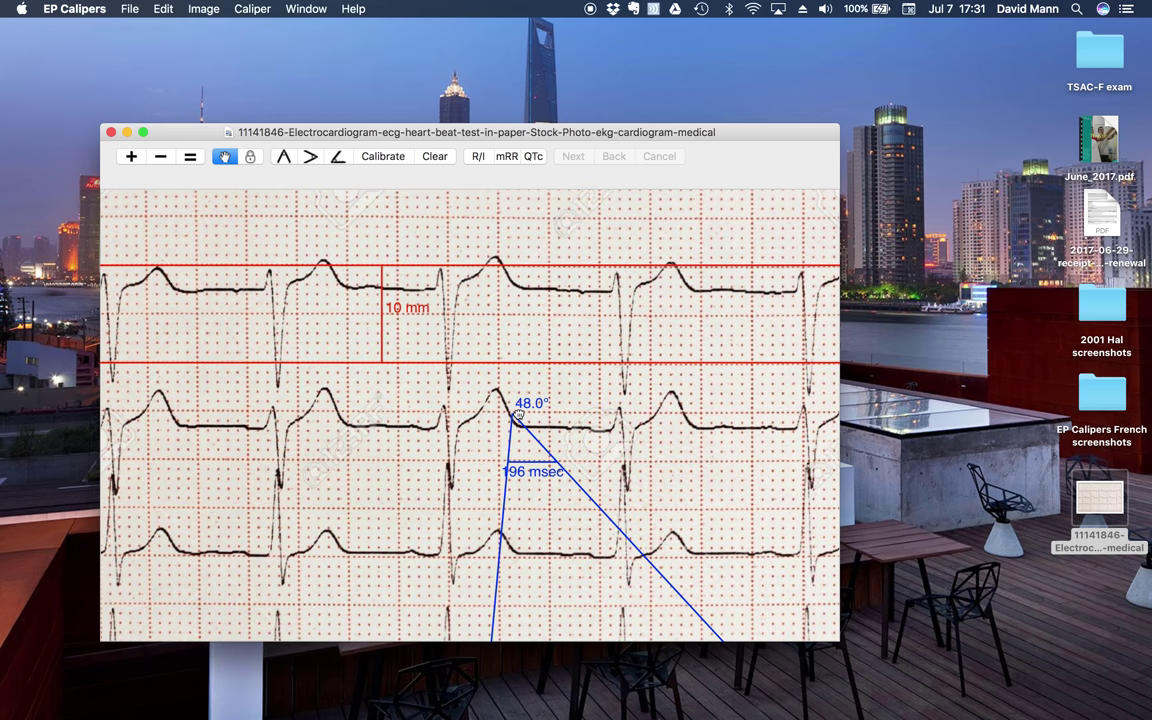
{"action": "double_click", "coordinate": [513, 418]}
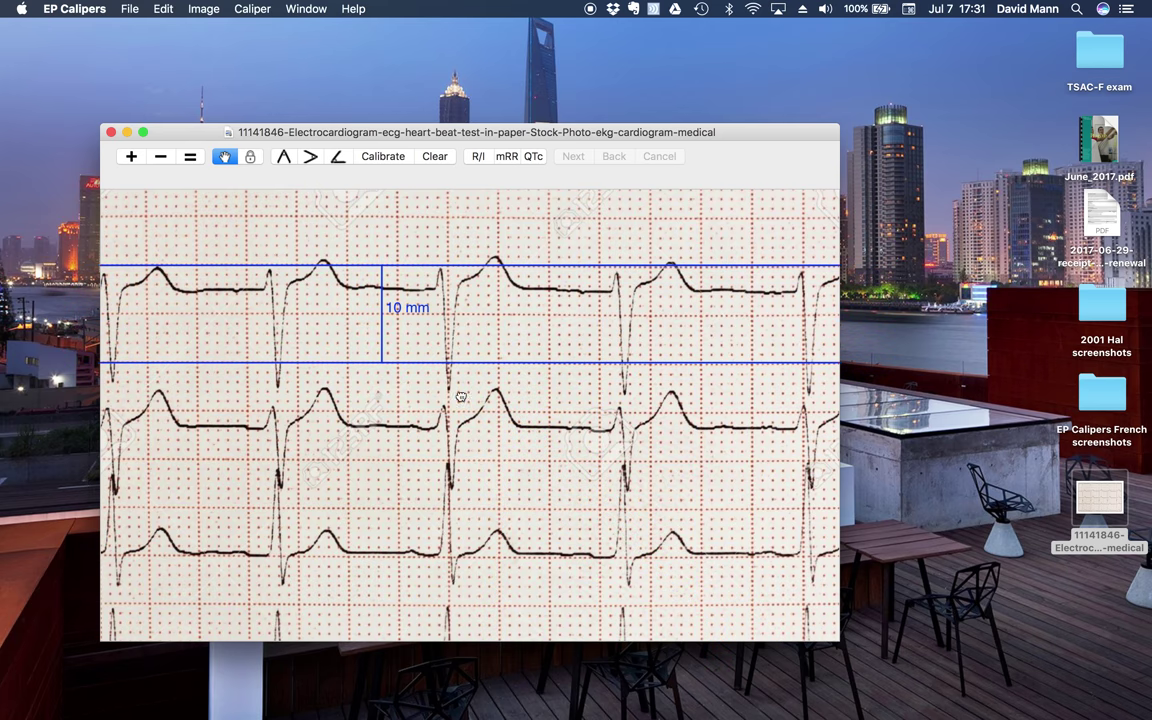
Step: Delete the 10 mm caliper, enable Transparent window in Preferences, and shift the window right
{"action": "double_click", "coordinate": [380, 265]}
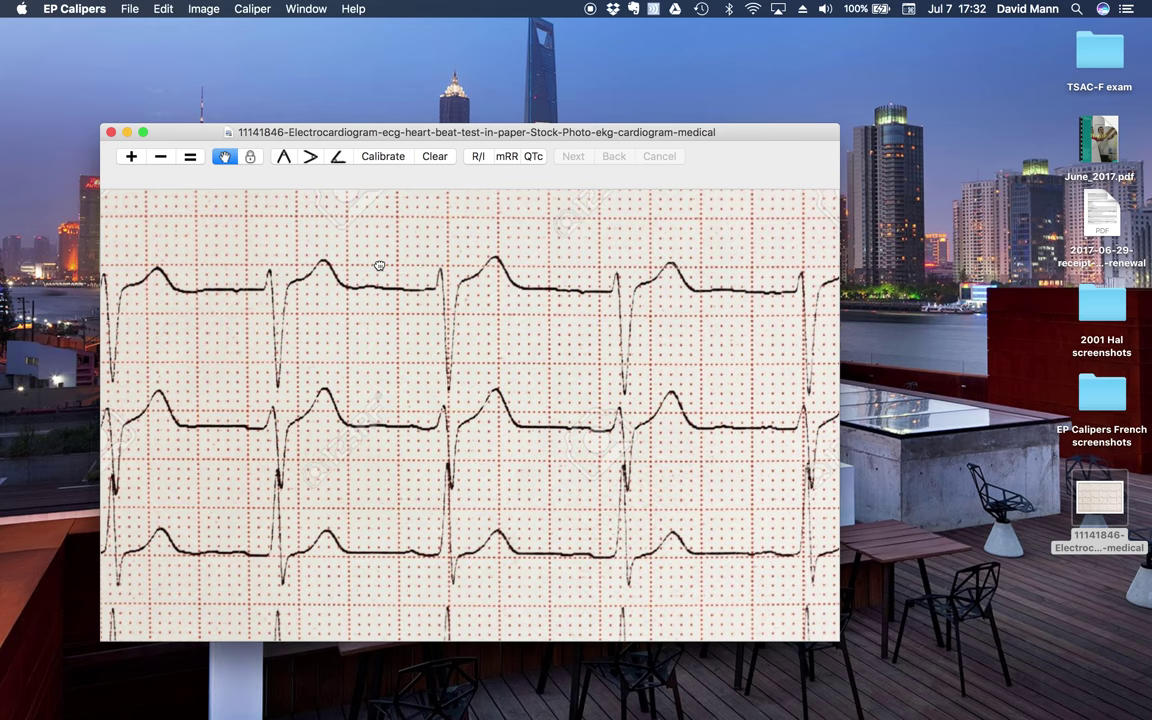
{"action": "left_click", "coordinate": [80, 12]}
{"action": "left_click", "coordinate": [80, 51]}
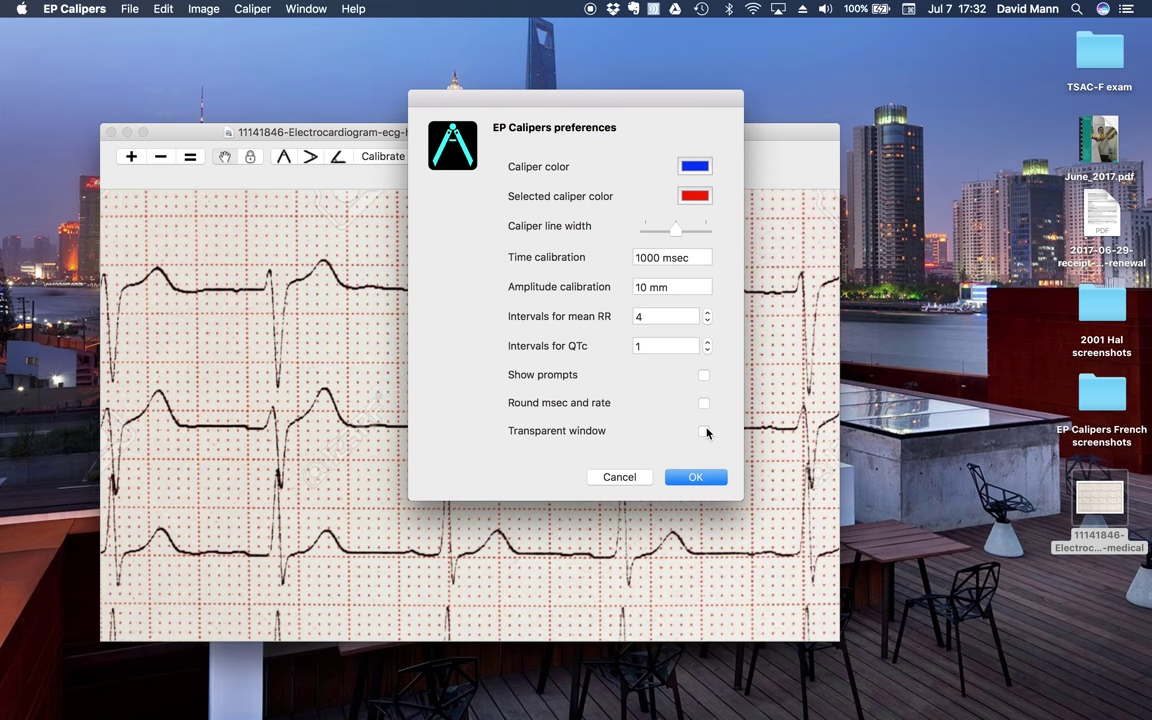
{"action": "left_click", "coordinate": [704, 431]}
{"action": "left_click", "coordinate": [695, 477]}
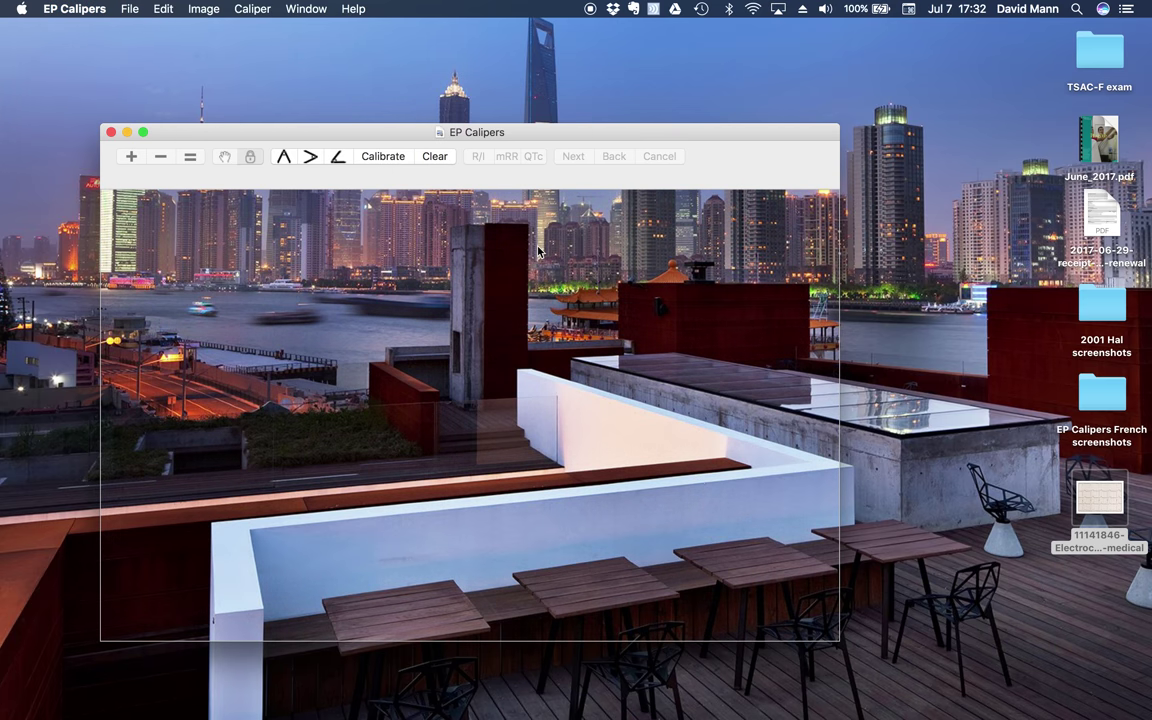
{"action": "left_click_drag", "start_coordinate": [510, 140], "coordinate": [583, 120]}
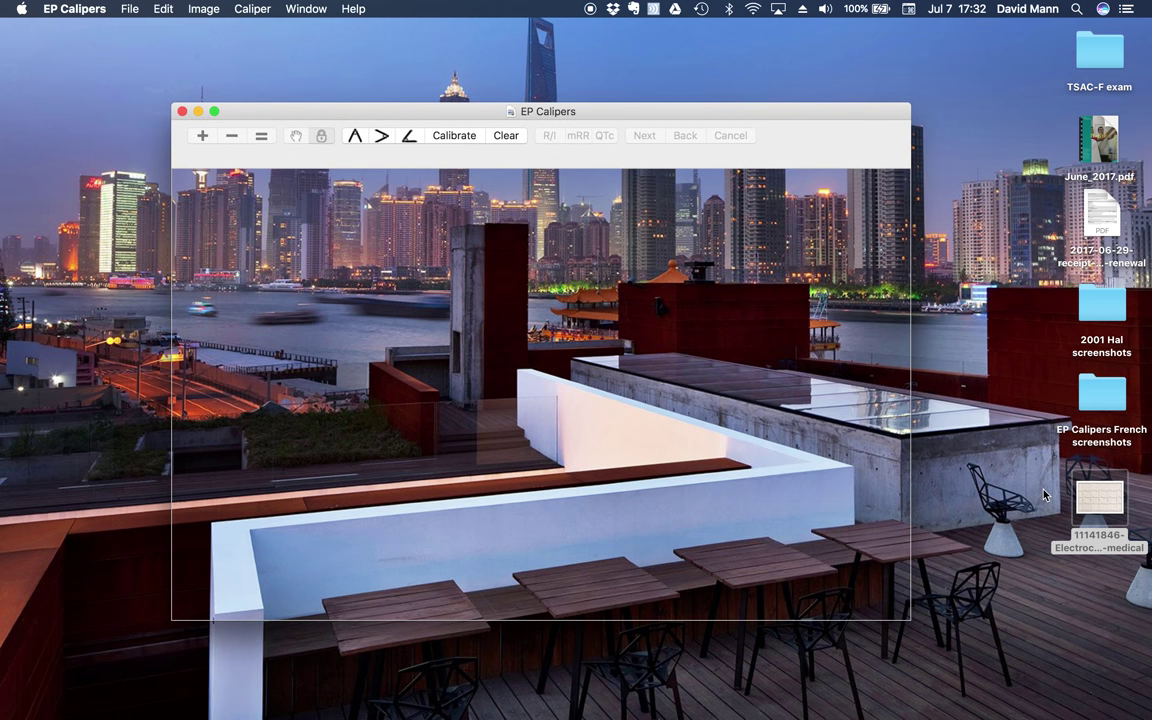
Step: Open the stock paper ECG in Preview and lay the transparent EP Calipers window over it
{"action": "double_click", "coordinate": [1107, 503]}
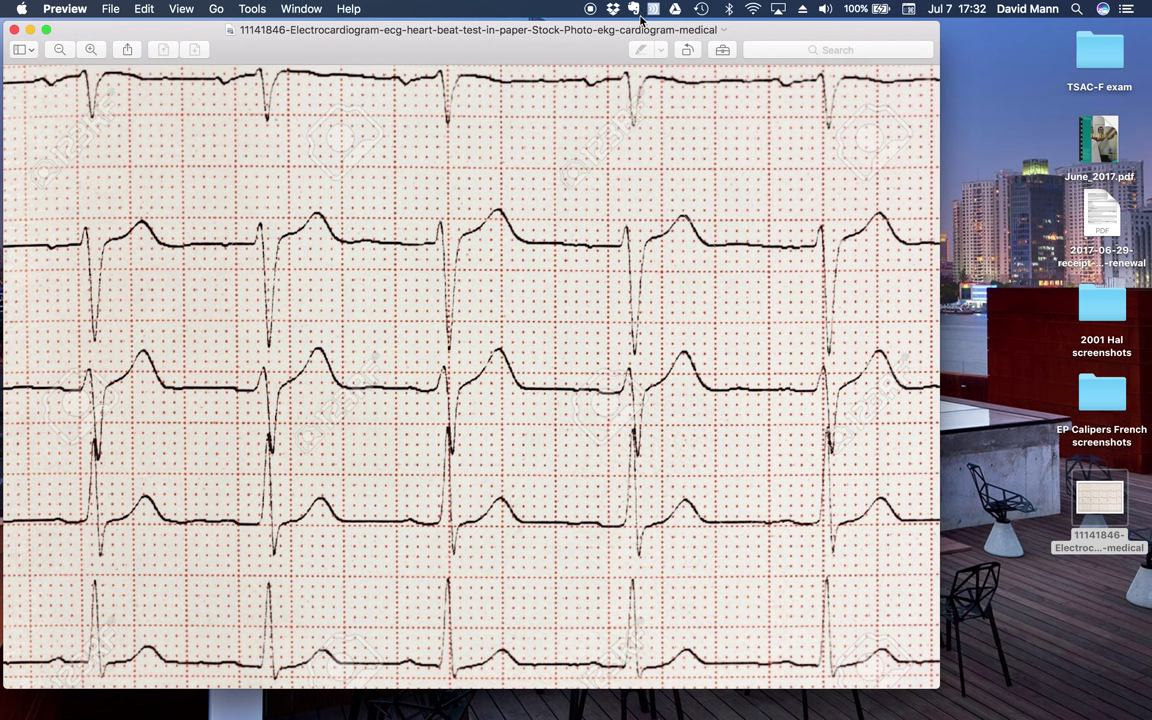
{"action": "left_click_drag", "start_coordinate": [631, 36], "coordinate": [792, 190]}
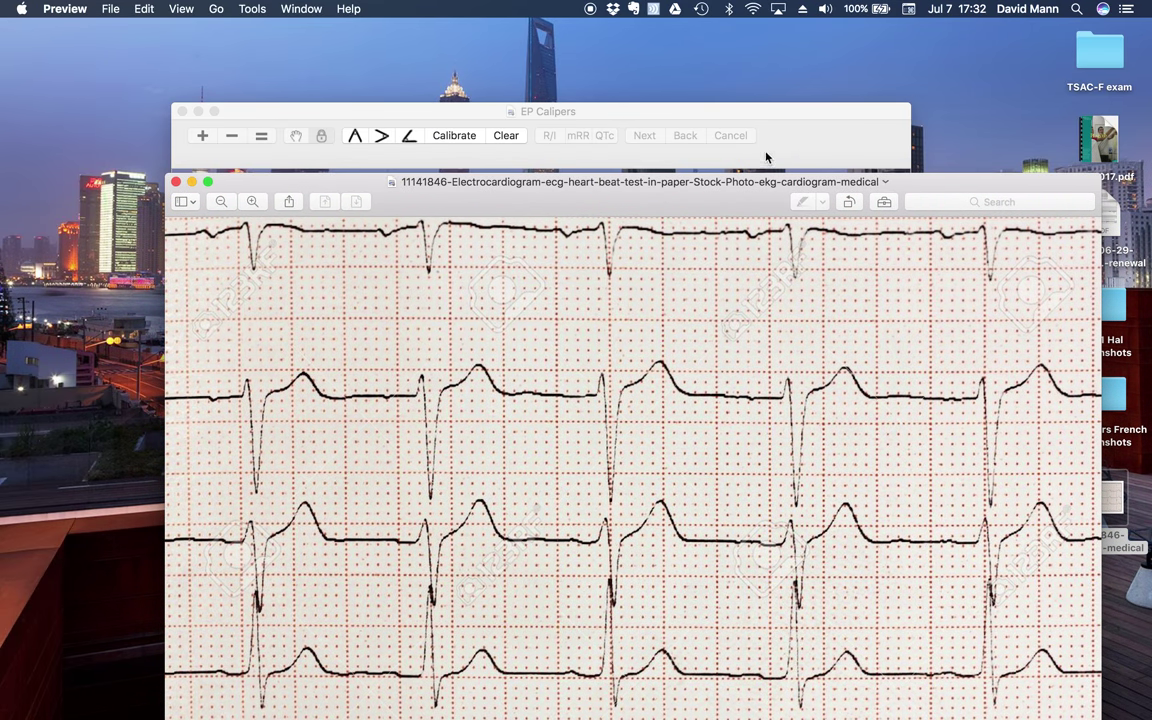
{"action": "left_click_drag", "start_coordinate": [745, 117], "coordinate": [799, 117]}
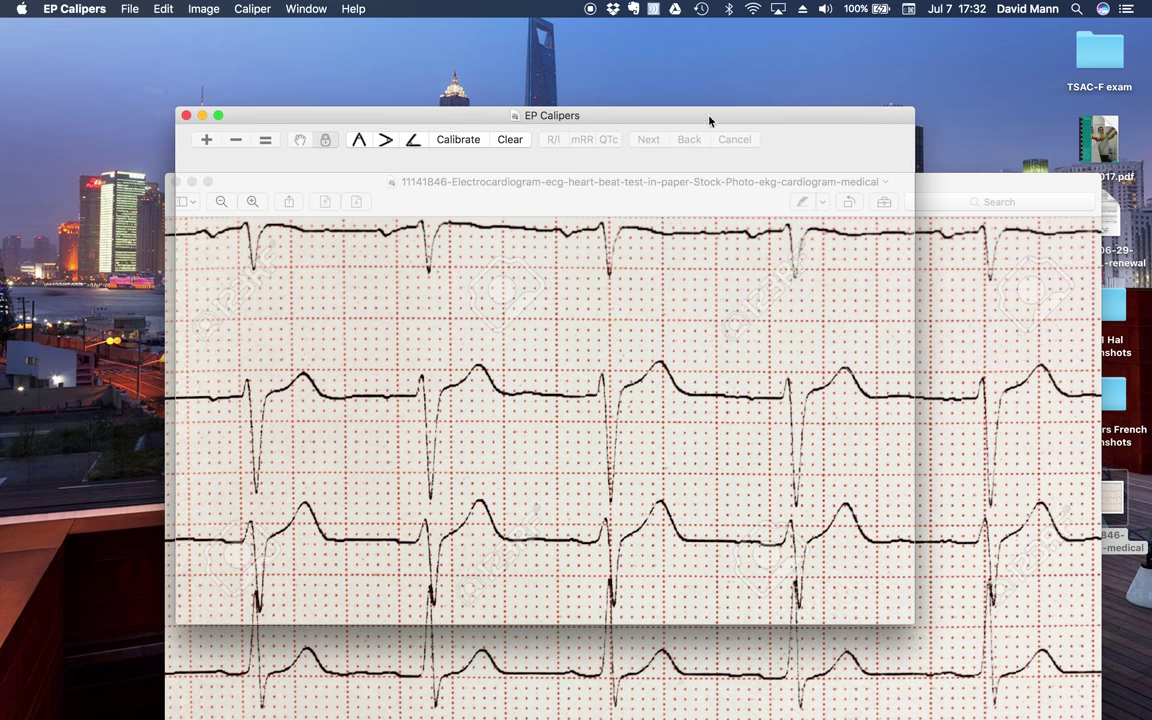
Step: Add a time caliper, size it against the ECG grid, and calibrate it to 1000 msec
{"action": "left_click", "coordinate": [362, 140]}
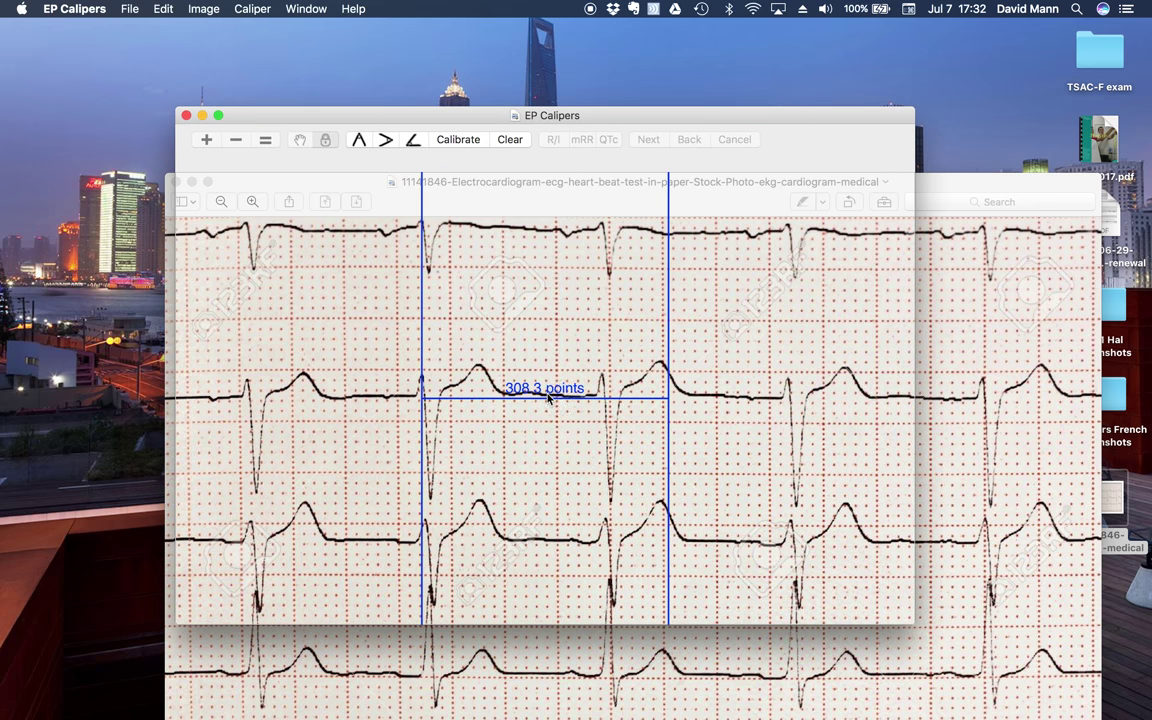
{"action": "left_click_drag", "start_coordinate": [546, 398], "coordinate": [526, 366]}
{"action": "left_click_drag", "start_coordinate": [645, 339], "coordinate": [663, 355]}
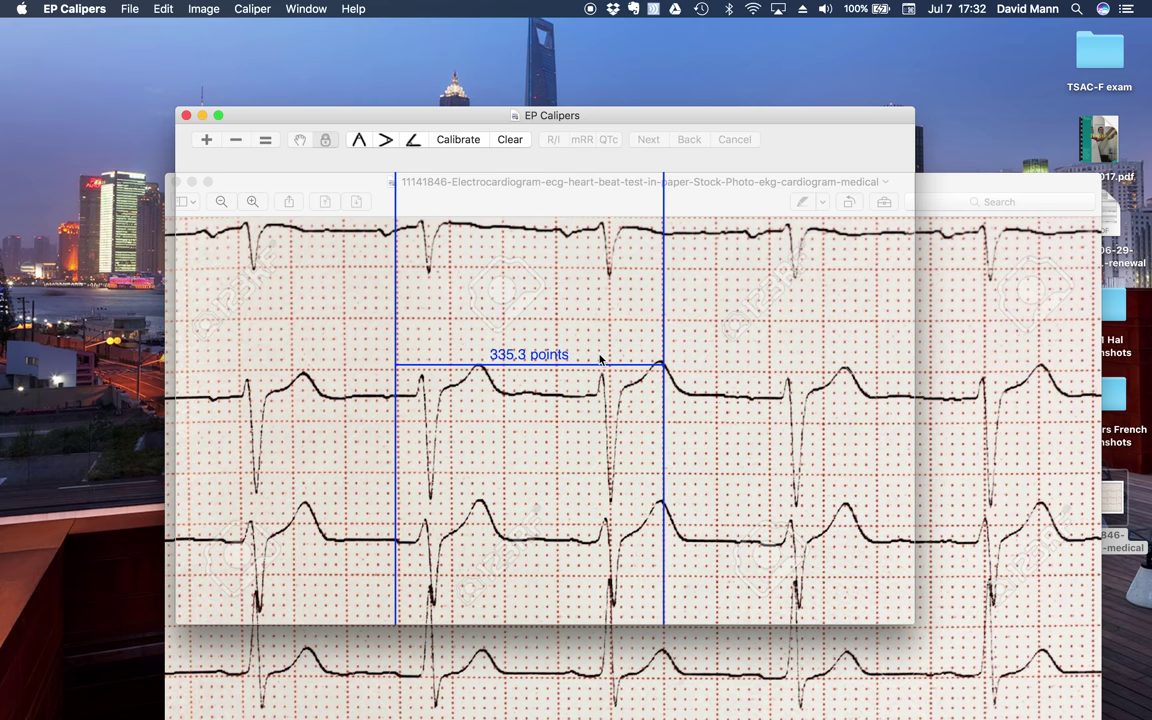
{"action": "left_click", "coordinate": [445, 140]}
{"action": "left_click", "coordinate": [683, 320]}
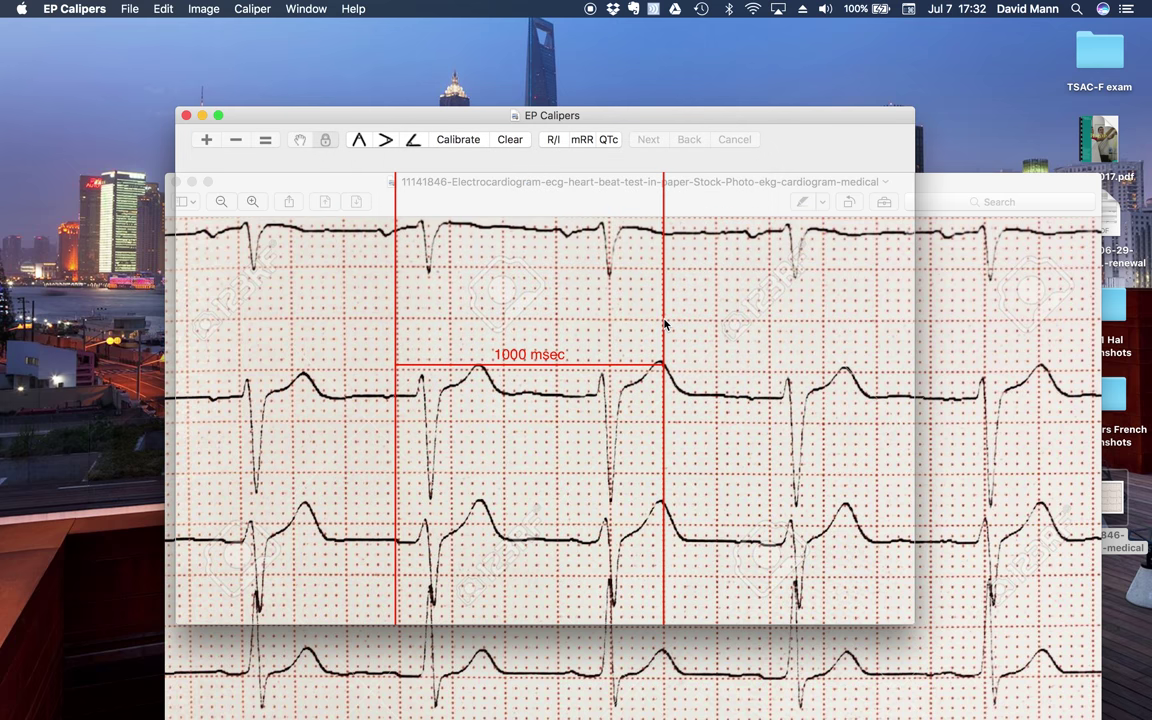
Step: Fit the caliper legs across one RR interval, reading 677.9 msec
{"action": "left_click_drag", "start_coordinate": [665, 322], "coordinate": [614, 325]}
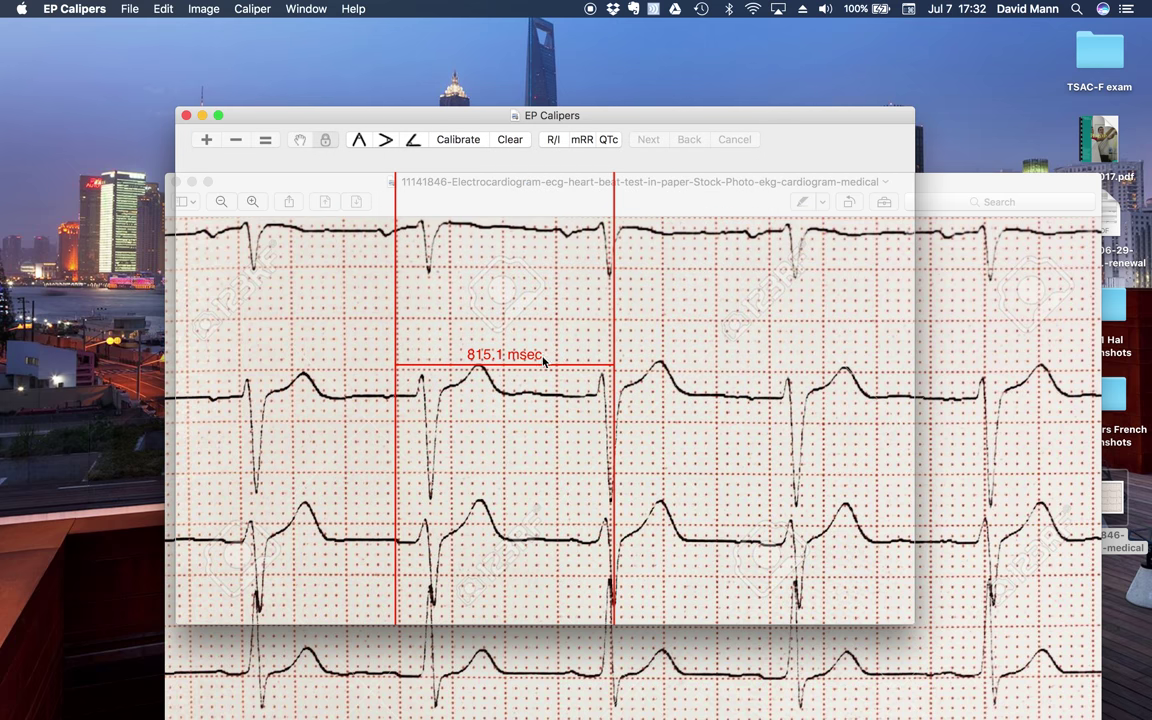
{"action": "left_click_drag", "start_coordinate": [540, 360], "coordinate": [563, 366]}
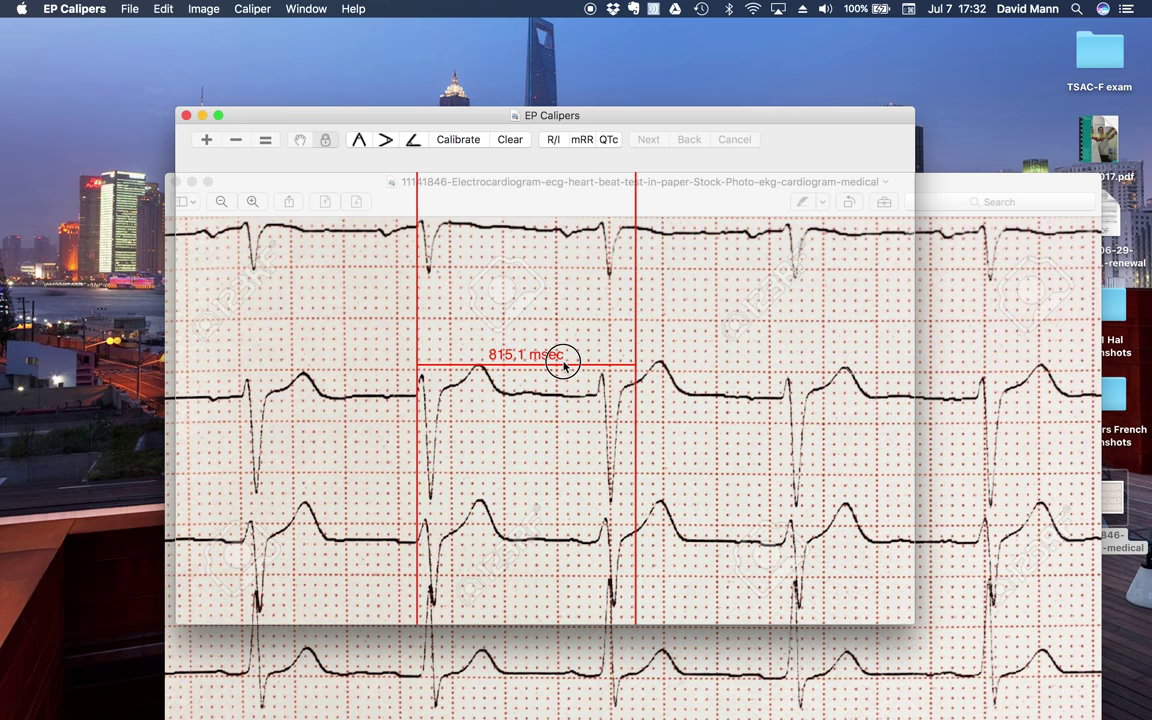
{"action": "left_click", "coordinate": [636, 456]}
{"action": "left_click_drag", "start_coordinate": [636, 456], "coordinate": [599, 457]}
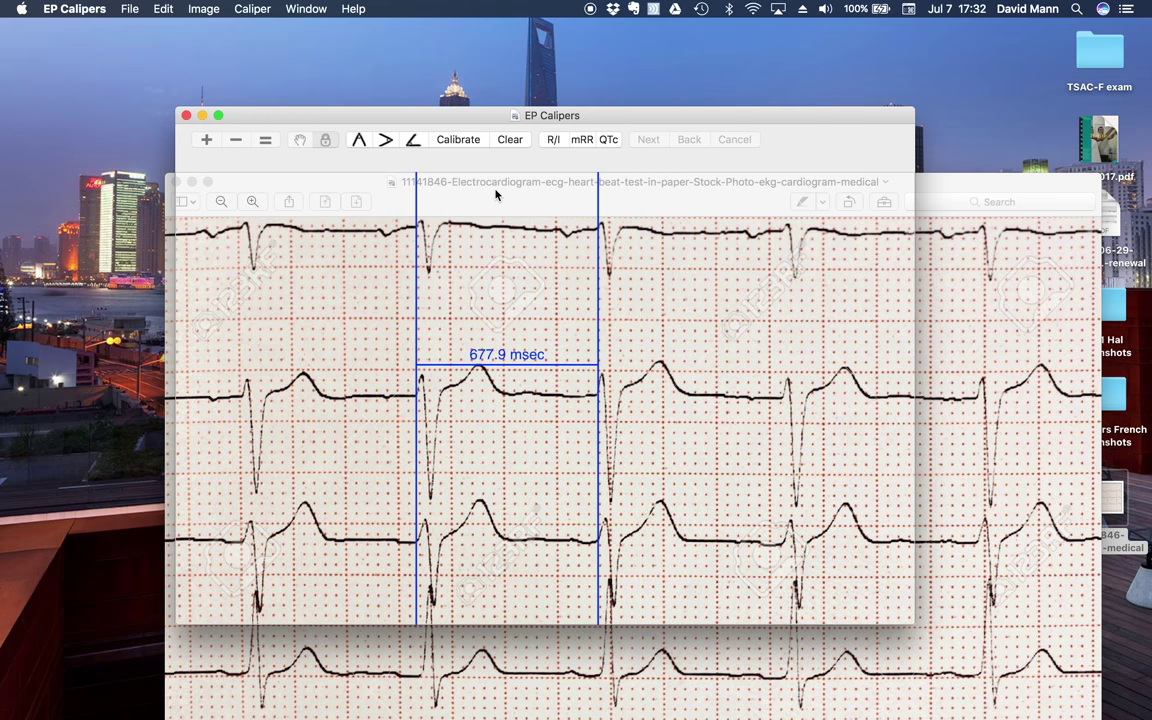
Step: Toggle the readout between rate and interval, then stretch the caliper across three beats (2005 msec)
{"action": "left_click", "coordinate": [549, 141]}
{"action": "left_click", "coordinate": [549, 141]}
{"action": "left_click_drag", "start_coordinate": [596, 349], "coordinate": [426, 344]}
{"action": "left_click_drag", "start_coordinate": [427, 400], "coordinate": [784, 376]}
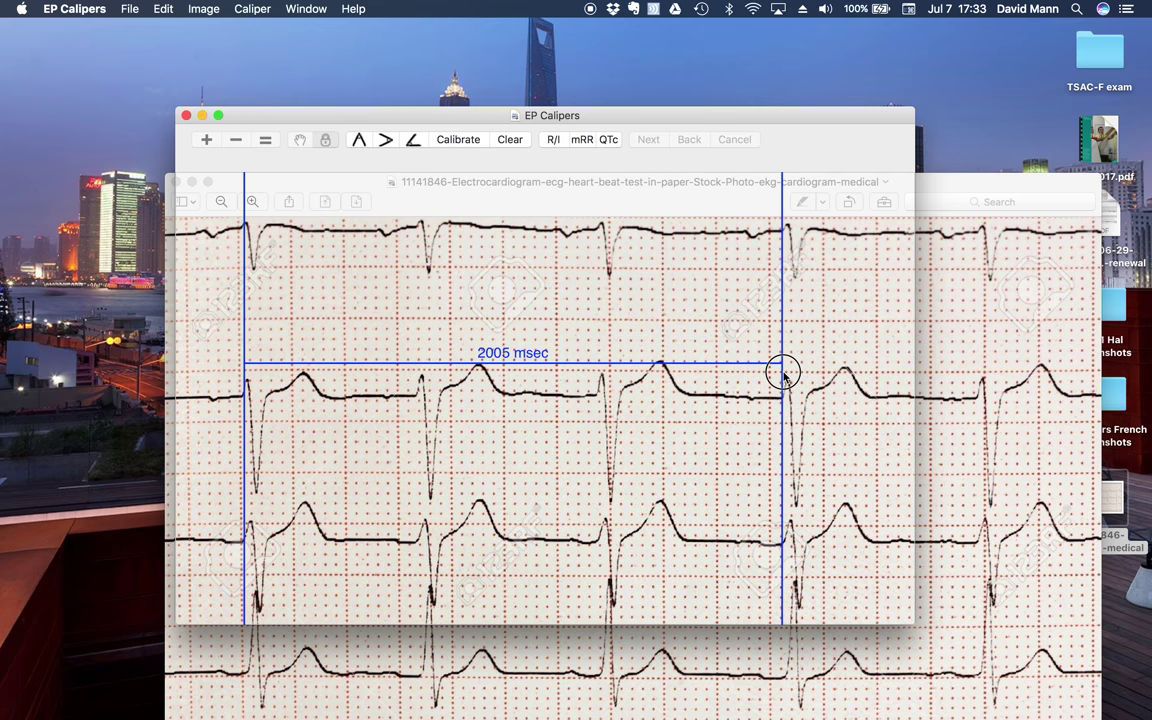
Step: Calculate mean RR over 3 intervals (668.3 msec, 89.78 bpm), then delete the caliper
{"action": "left_click", "coordinate": [580, 140]}
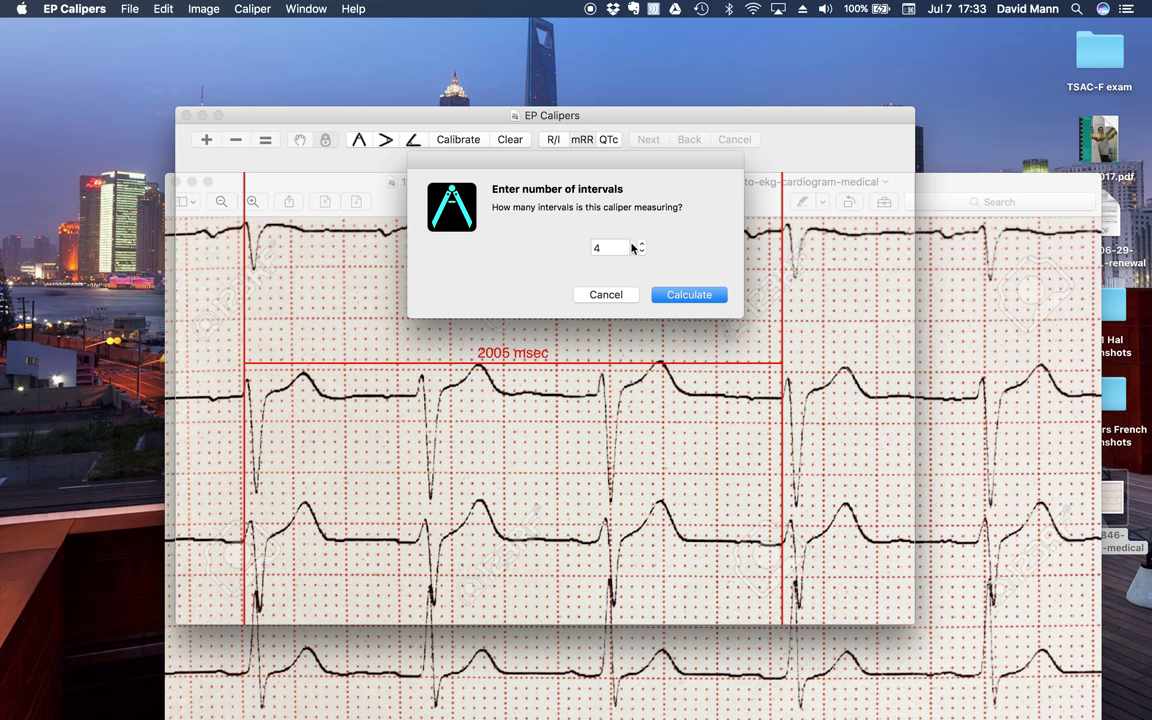
{"action": "left_click", "coordinate": [643, 252]}
{"action": "left_click", "coordinate": [689, 294]}
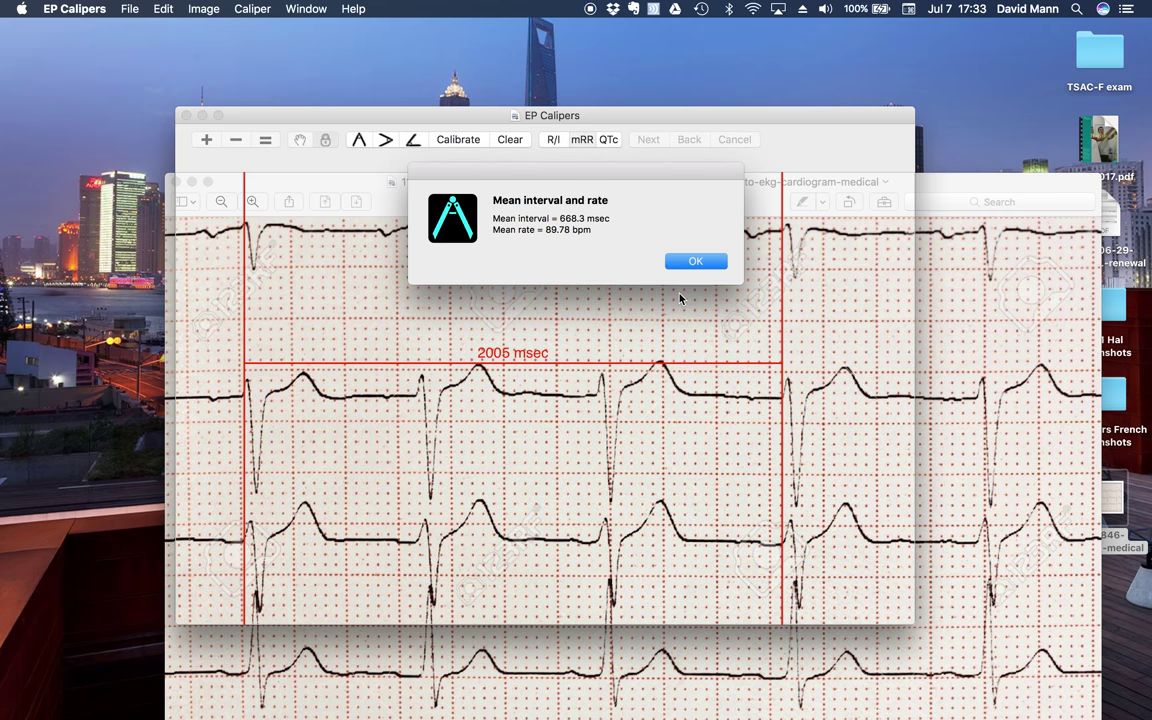
{"action": "key", "text": "Return"}
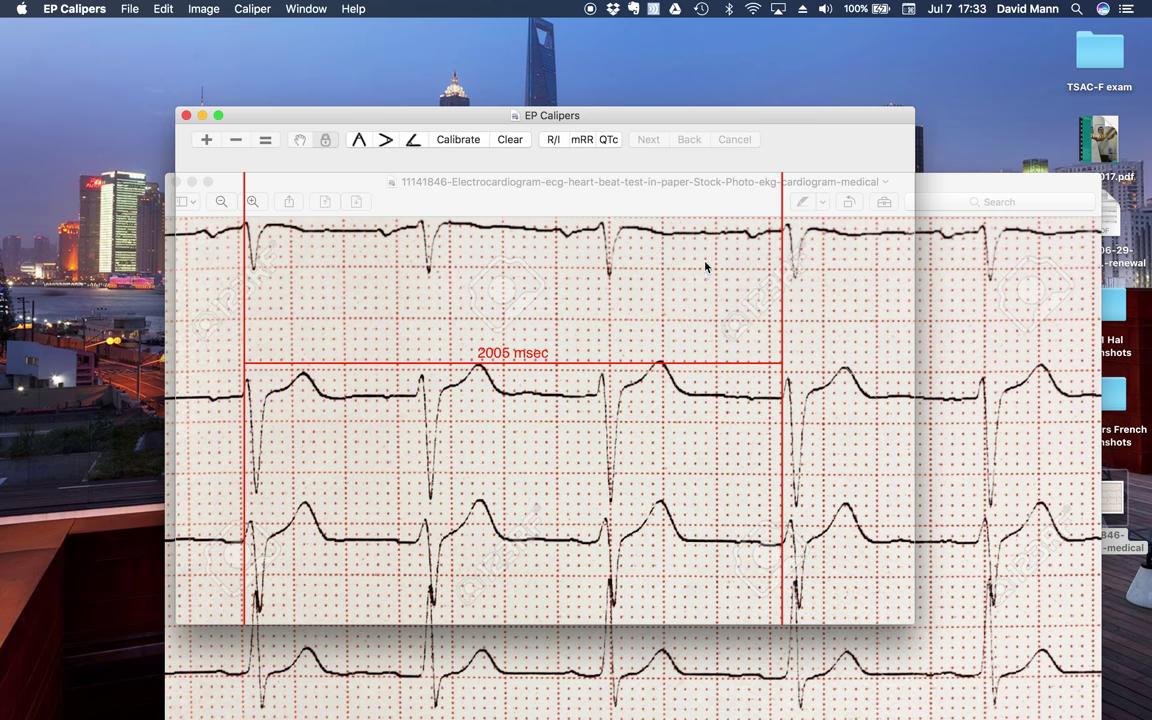
{"action": "left_click", "coordinate": [570, 368]}
{"action": "double_click", "coordinate": [570, 368]}
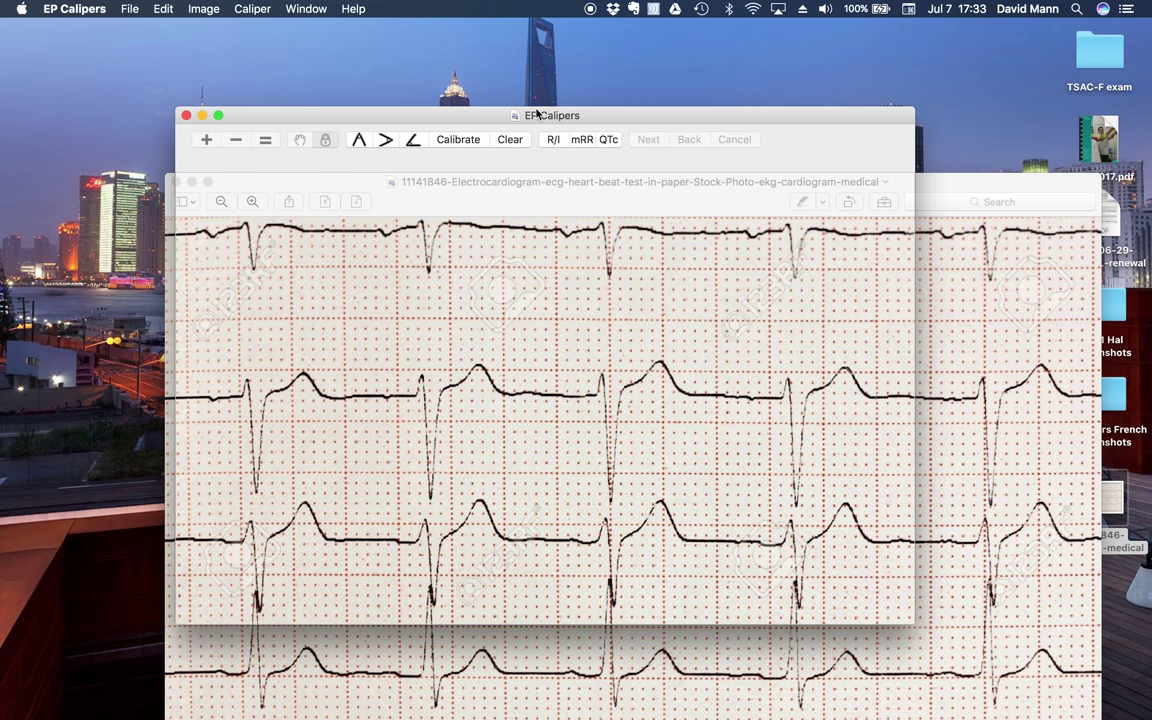
Step: Drag the empty EP Calipers window up and to the left, off the Preview ECG
{"action": "left_click_drag", "start_coordinate": [538, 118], "coordinate": [445, 98]}
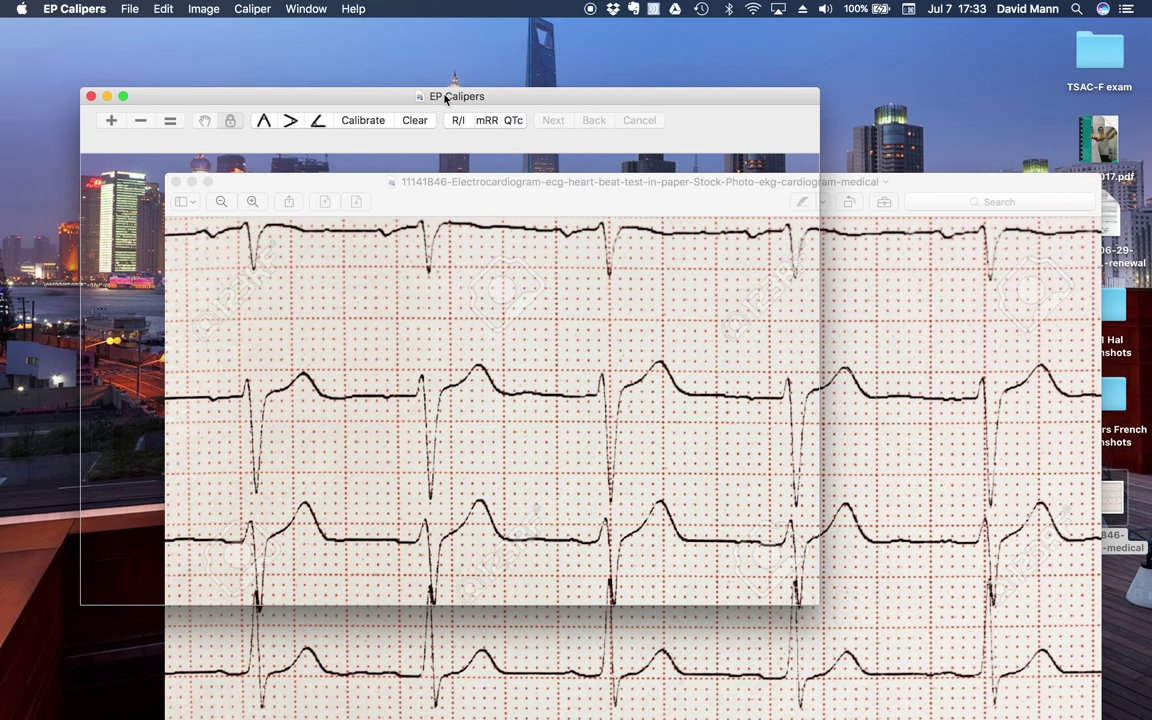